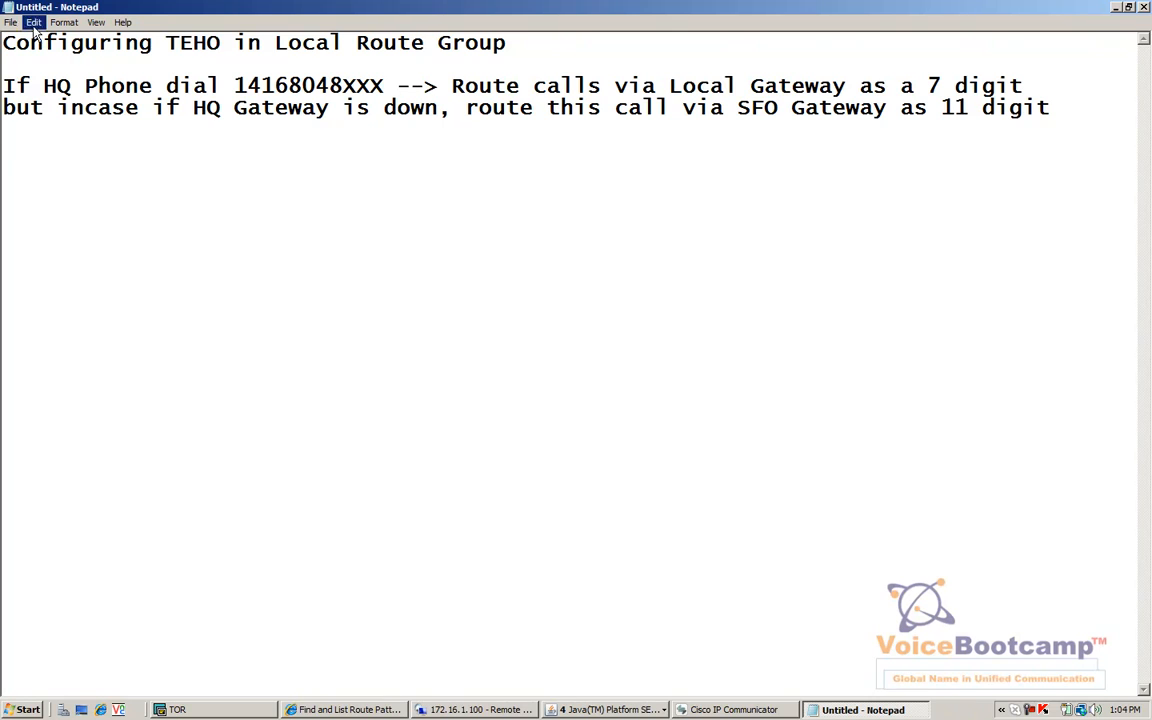
# Step: Review the TEHO requirements in the notes, highlighting the HQ phone, the 14168048XXX pattern, 7-digit local routing and 11-digit SFO backup routing
pyautogui.moveTo(165, 48); pyautogui.dragTo(481, 48)
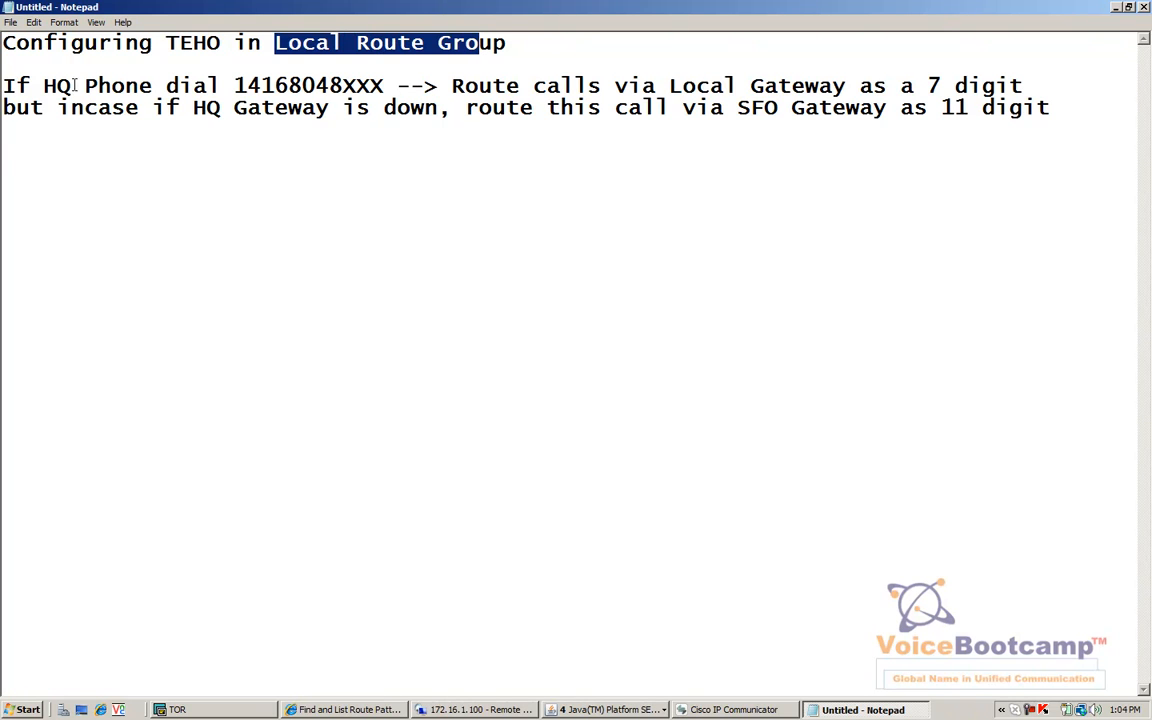
pyautogui.moveTo(43, 87); pyautogui.dragTo(69, 88)
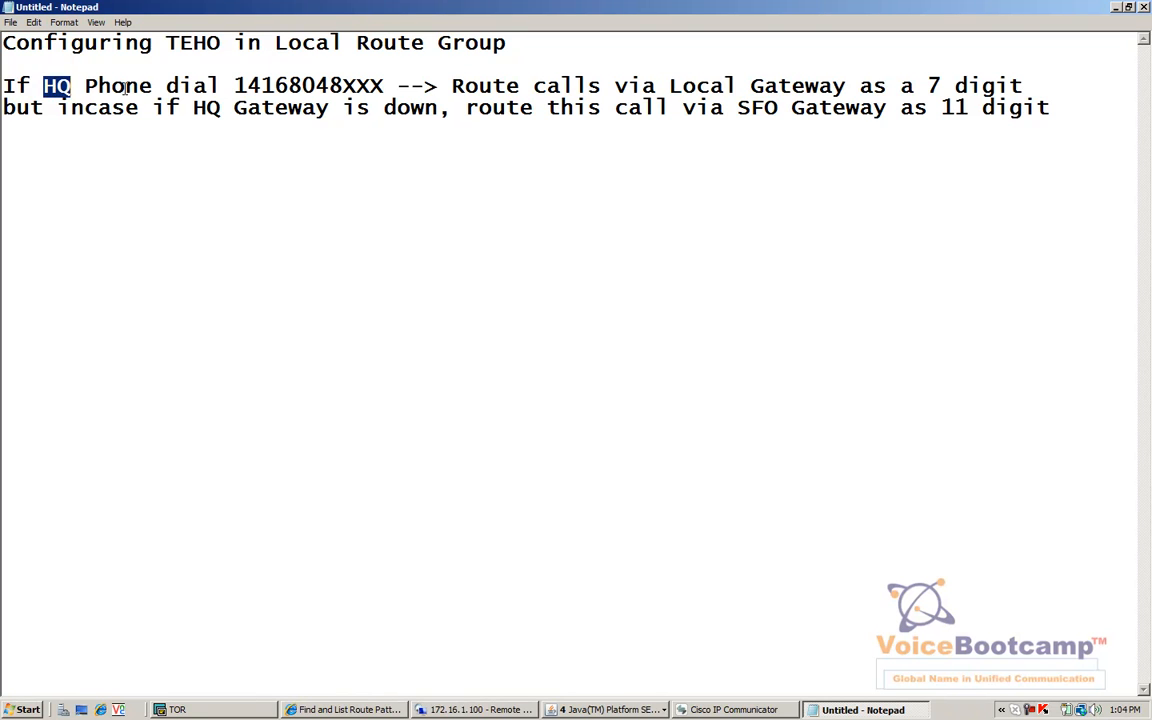
pyautogui.moveTo(229, 86); pyautogui.dragTo(386, 88)
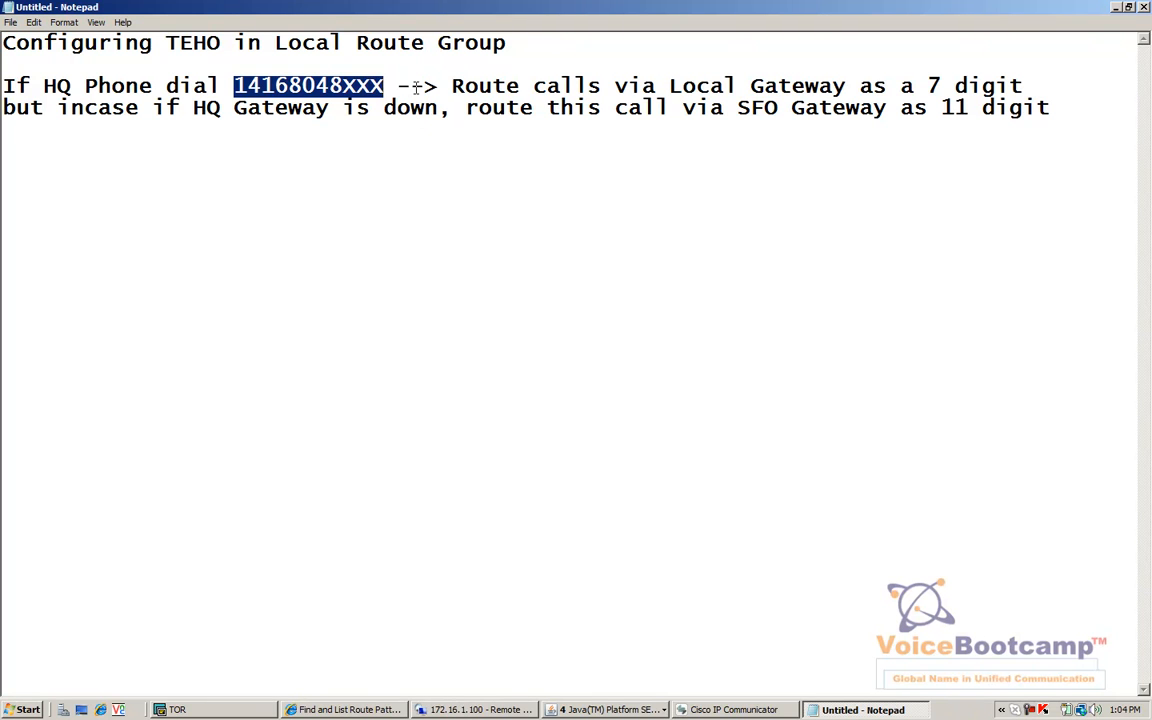
pyautogui.moveTo(447, 86); pyautogui.dragTo(818, 105)
pyautogui.moveTo(927, 86); pyautogui.dragTo(1012, 86)
pyautogui.moveTo(180, 110); pyautogui.dragTo(411, 115)
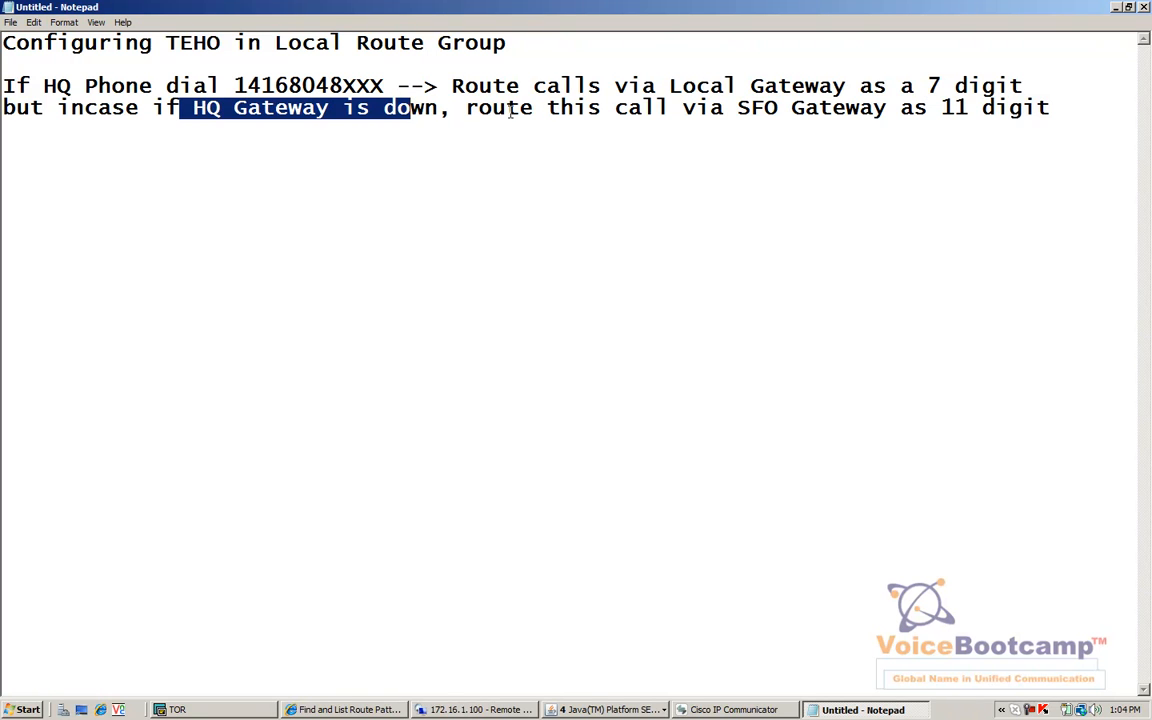
pyautogui.moveTo(748, 105); pyautogui.dragTo(1066, 115)
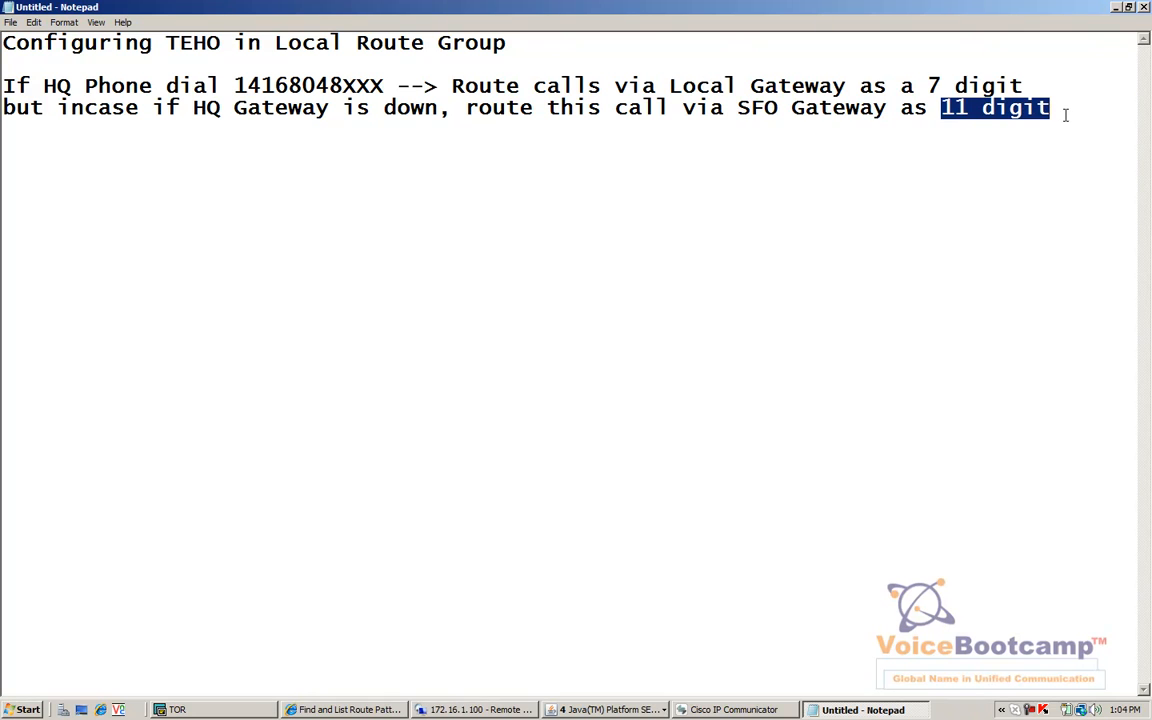
# Step: Switch to Cisco Unified CM Administration and compare the 9.1[2-9]XX[2-9]XXXXXX route pattern with the 14168048XXX dialing requirement in the notes
pyautogui.click(350, 710)
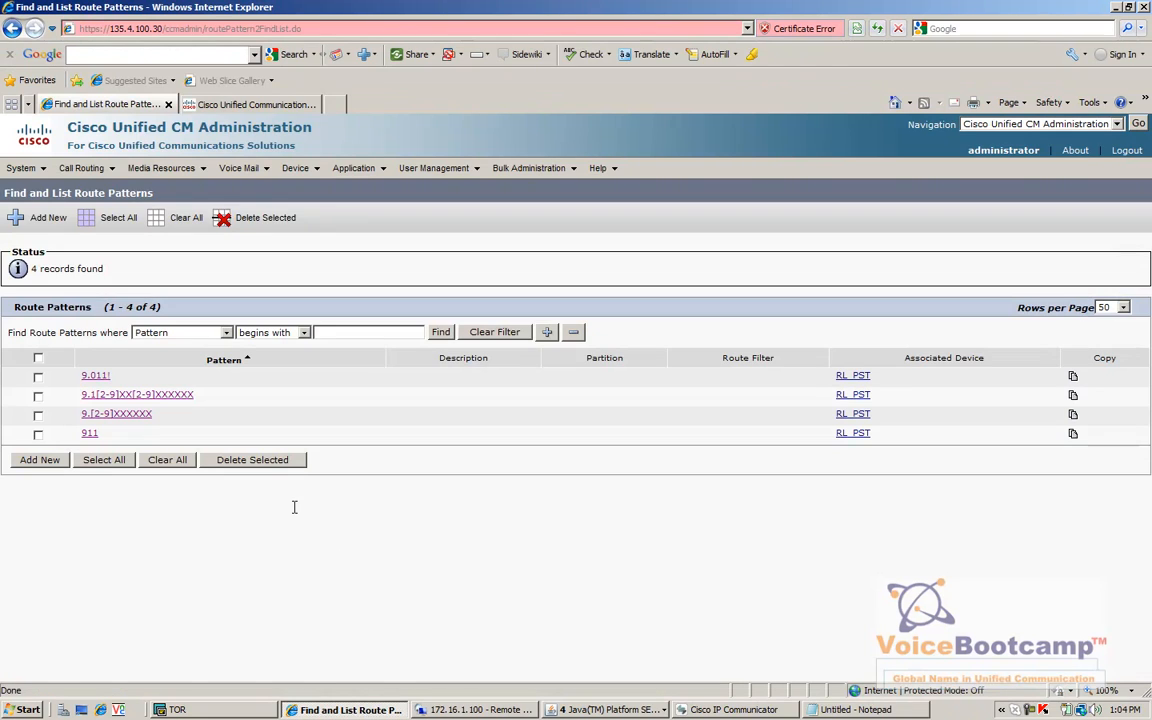
pyautogui.moveTo(72, 402); pyautogui.dragTo(205, 405)
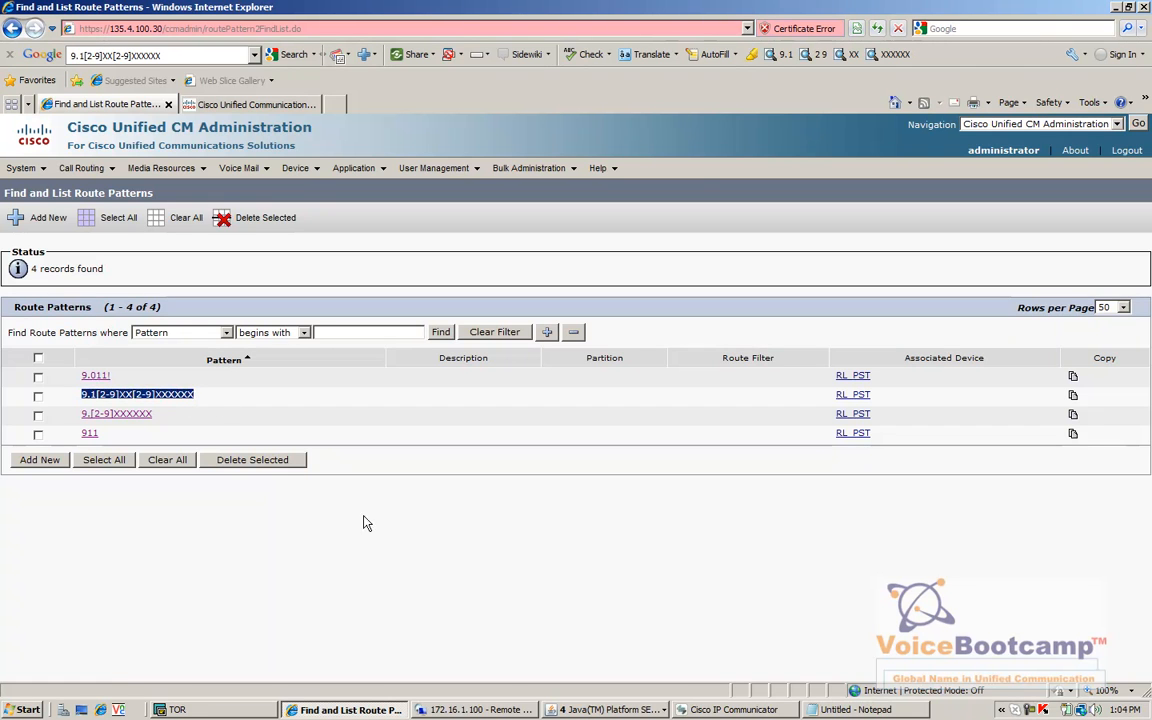
pyautogui.click(850, 710)
pyautogui.moveTo(245, 86); pyautogui.dragTo(437, 87)
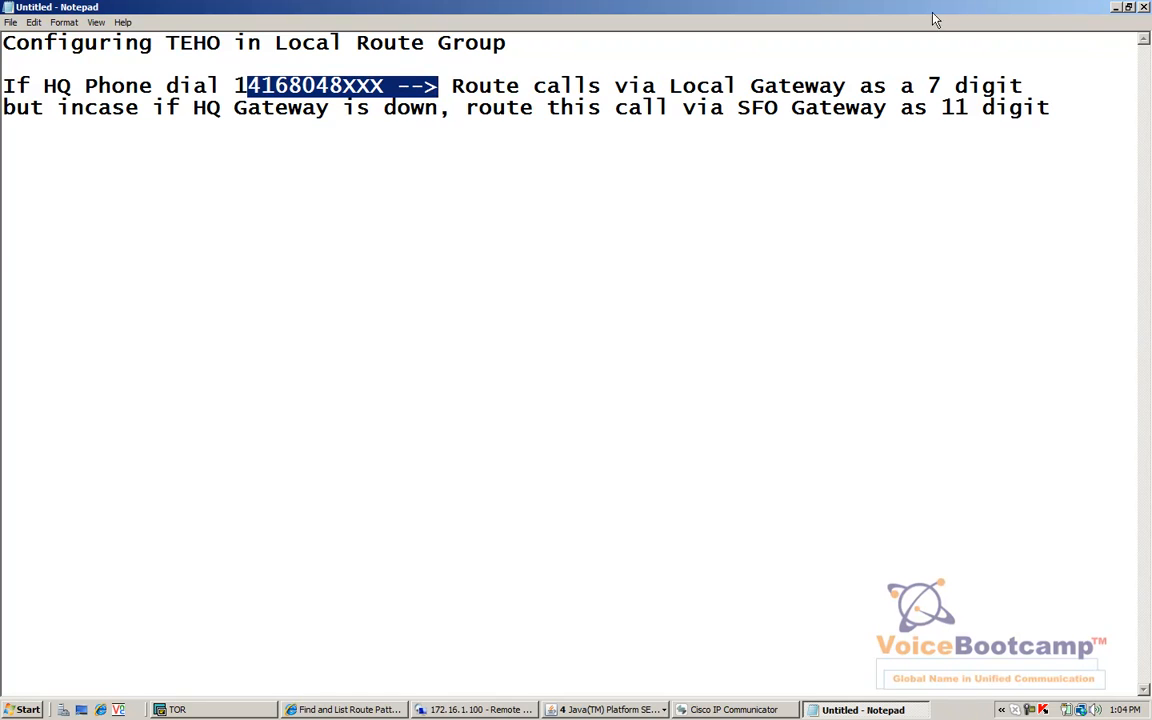
pyautogui.hotkey('alt', 'Tab')
pyautogui.click(271, 418)
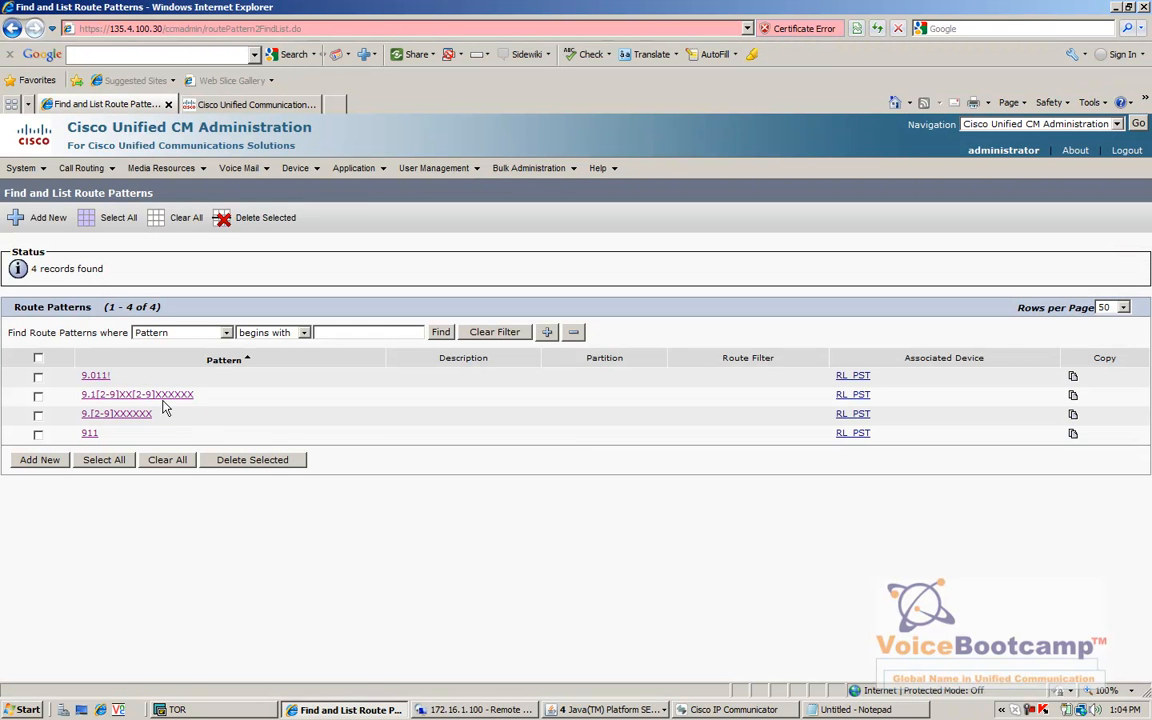
# Step: Copy the RL_PST route list and save the copy under the name RL_PSTN_withBackup
pyautogui.click(850, 396)
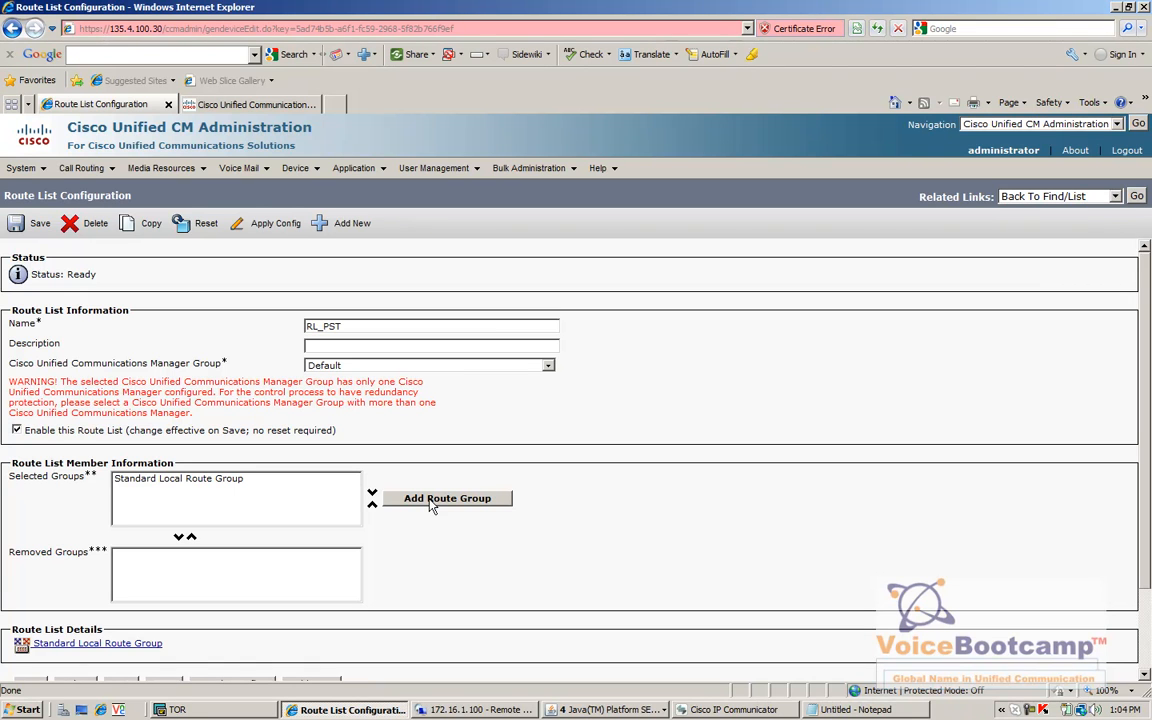
pyautogui.click(147, 224)
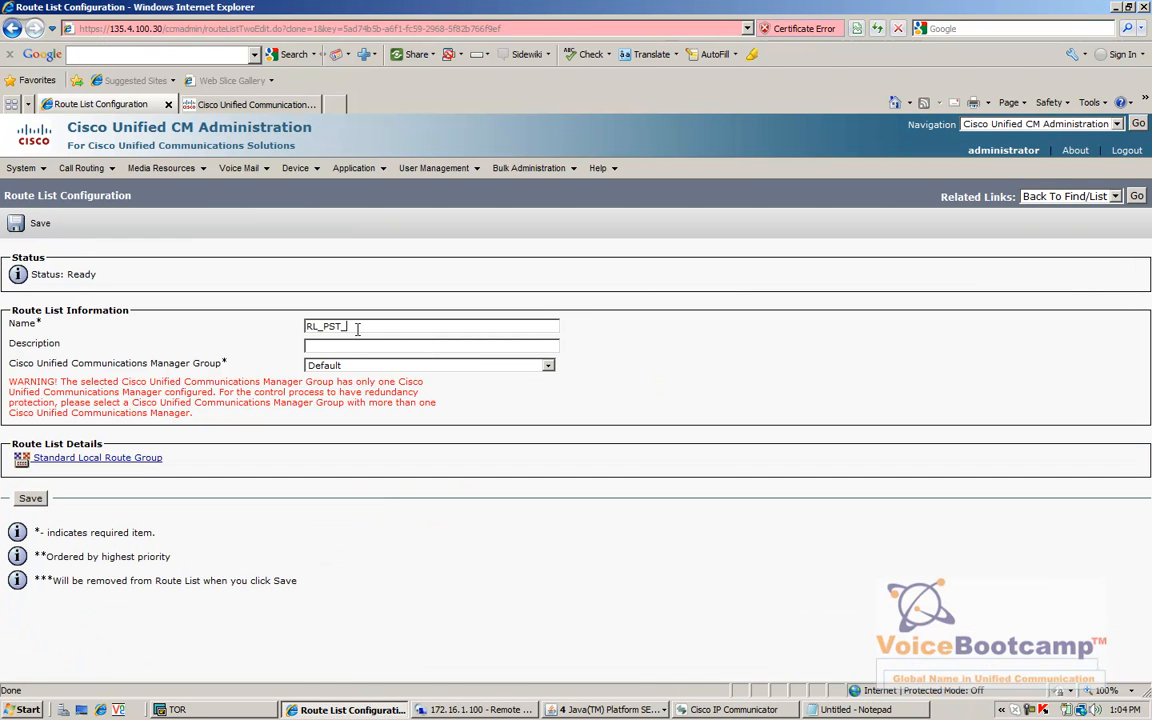
pyautogui.click(357, 328)
pyautogui.write('RL_PSTN')
pyautogui.click(40, 226)
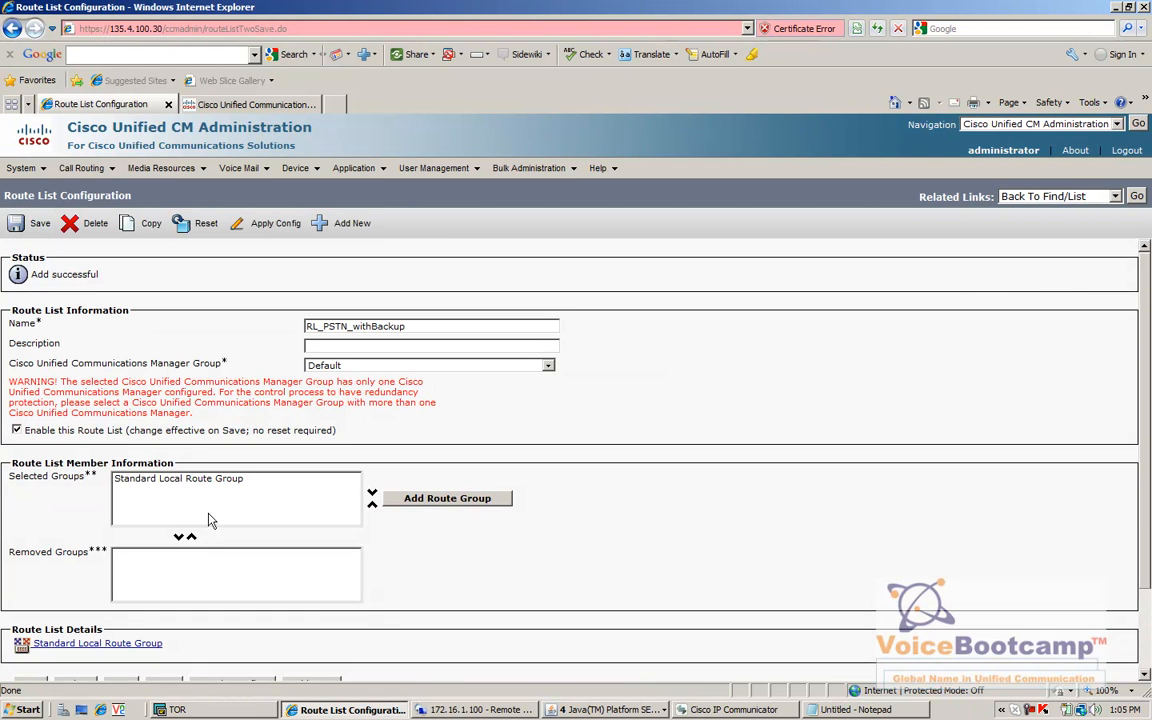
# Step: Add the RG_SFO route group to the RL_PSTN_withBackup route list and save it
pyautogui.click(415, 500)
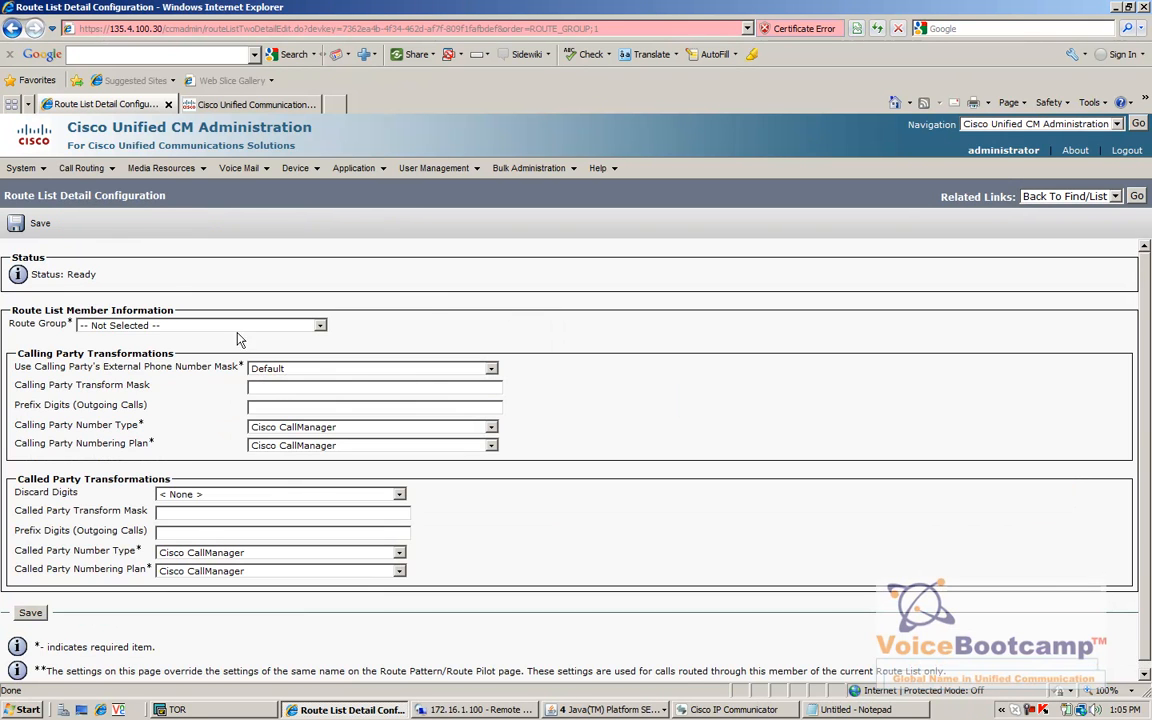
pyautogui.click(214, 326)
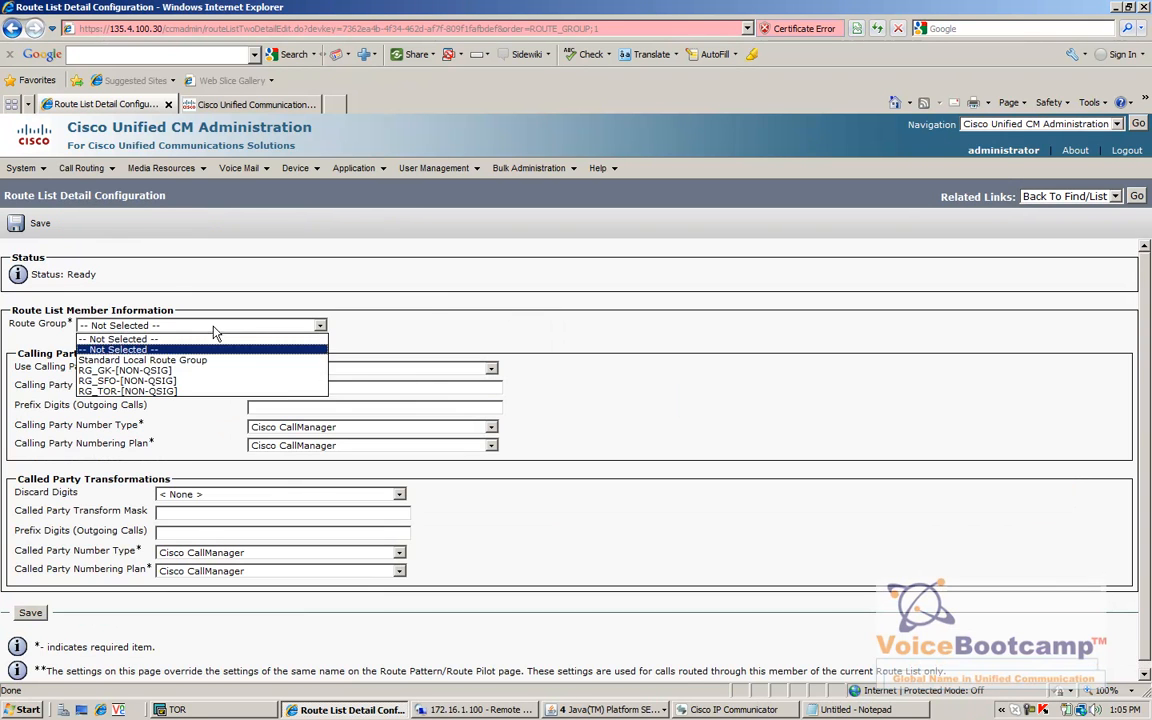
pyautogui.click(195, 381)
pyautogui.click(40, 224)
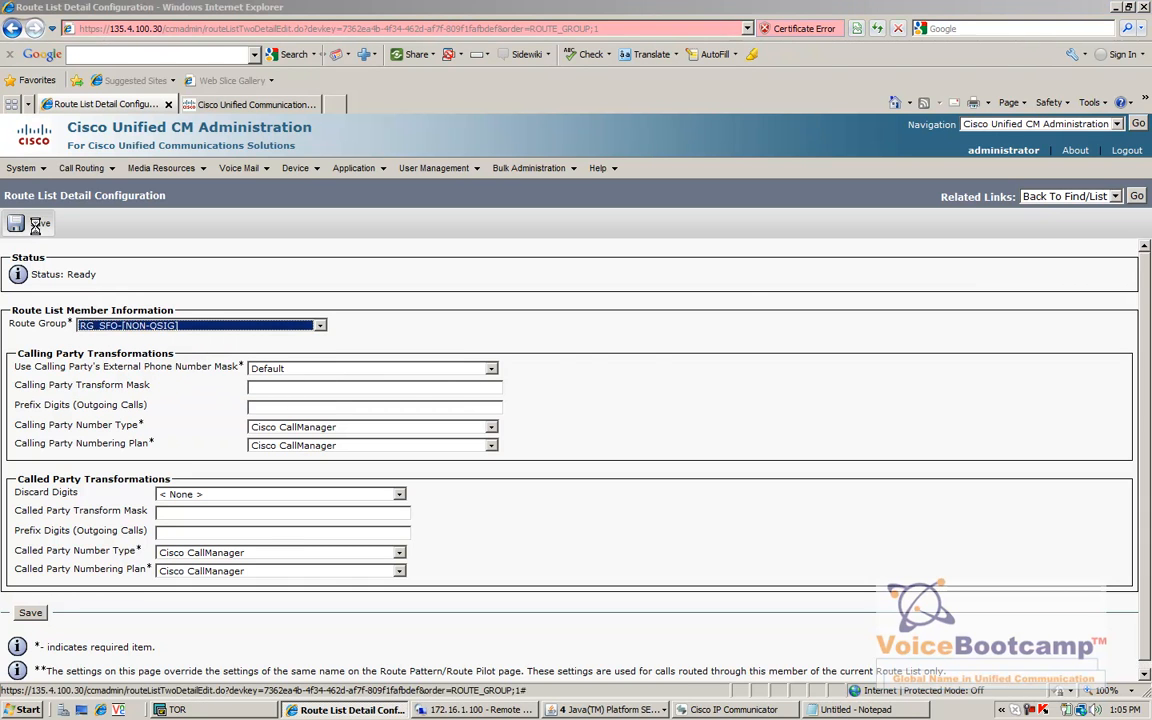
pyautogui.click(640, 412)
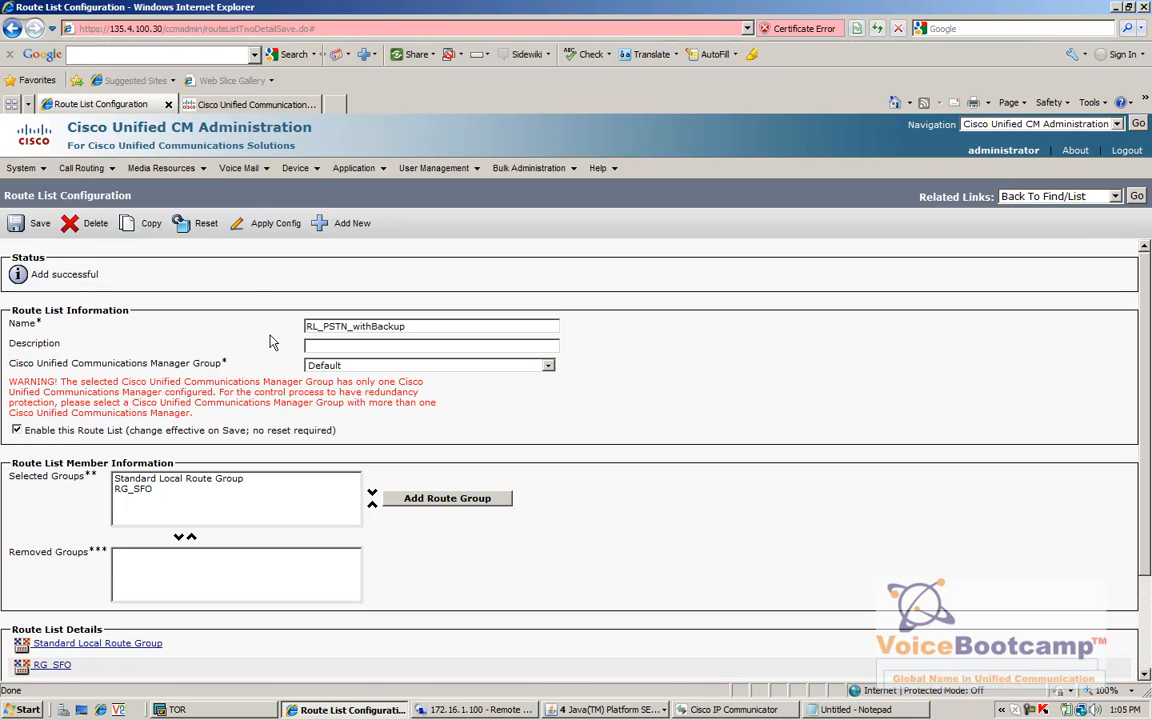
# Step: Open the 9.1[2-9]XX[2-9]XXXXXX route pattern and set its gateway/route list to RL_PSTN_withBackup
pyautogui.click(82, 168)
pyautogui.moveTo(150, 247)
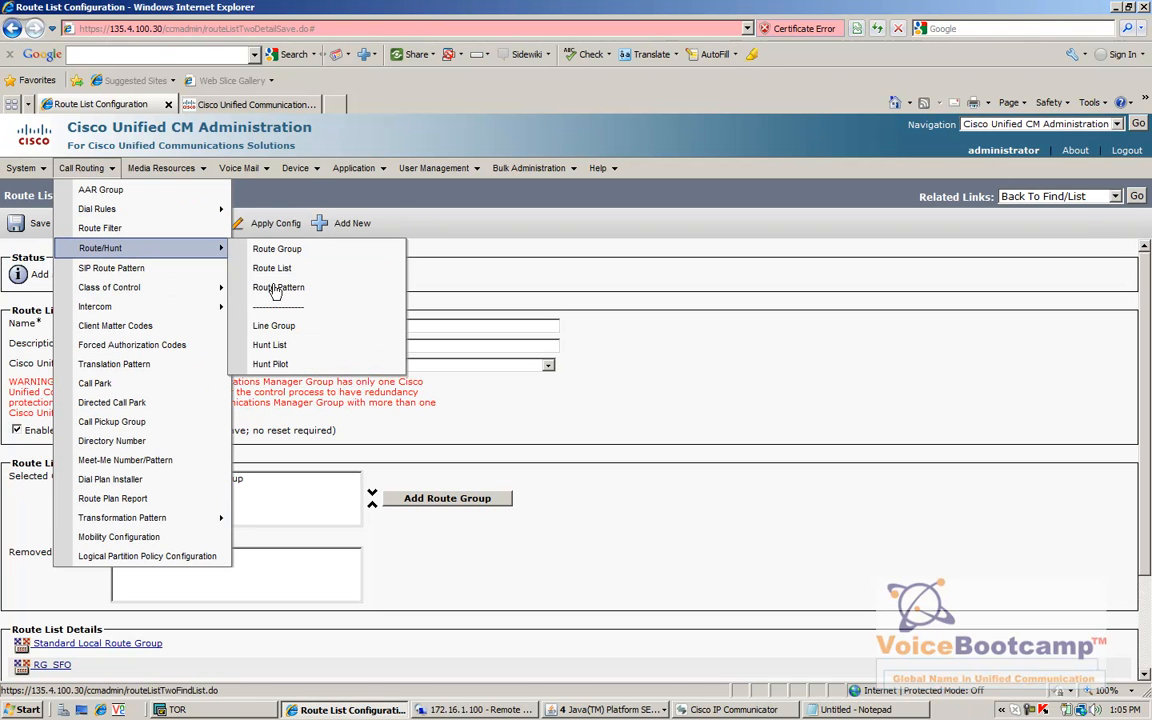
pyautogui.click(262, 287)
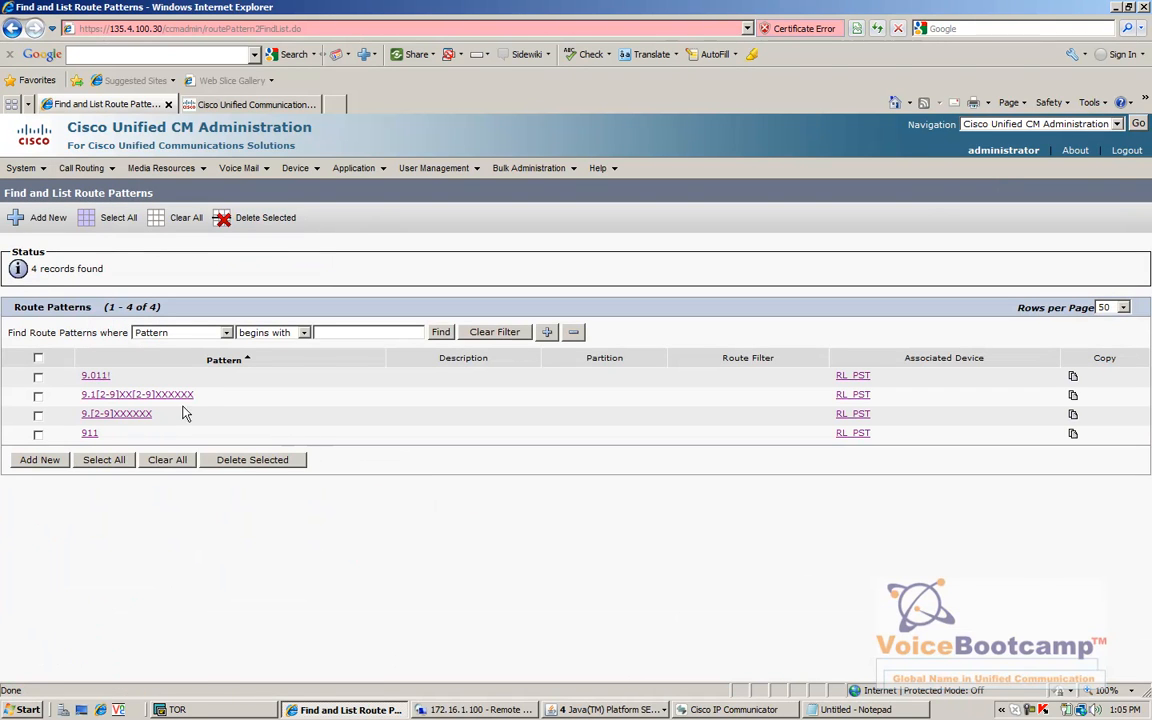
pyautogui.click(167, 395)
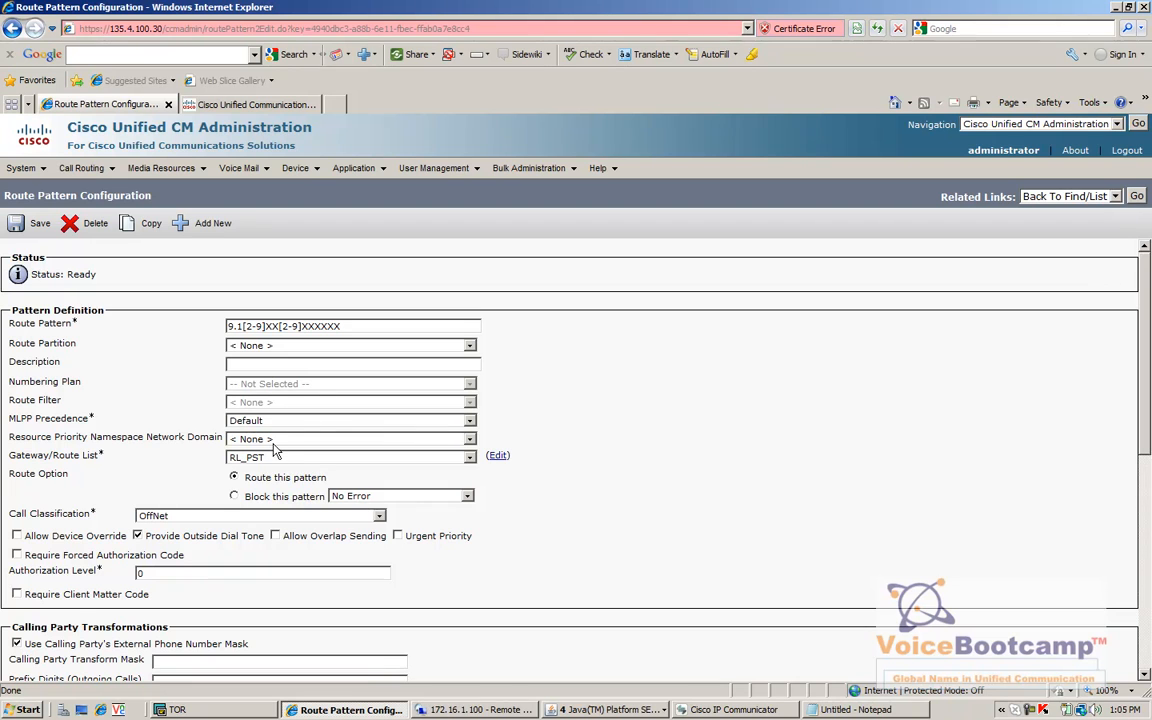
pyautogui.click(263, 458)
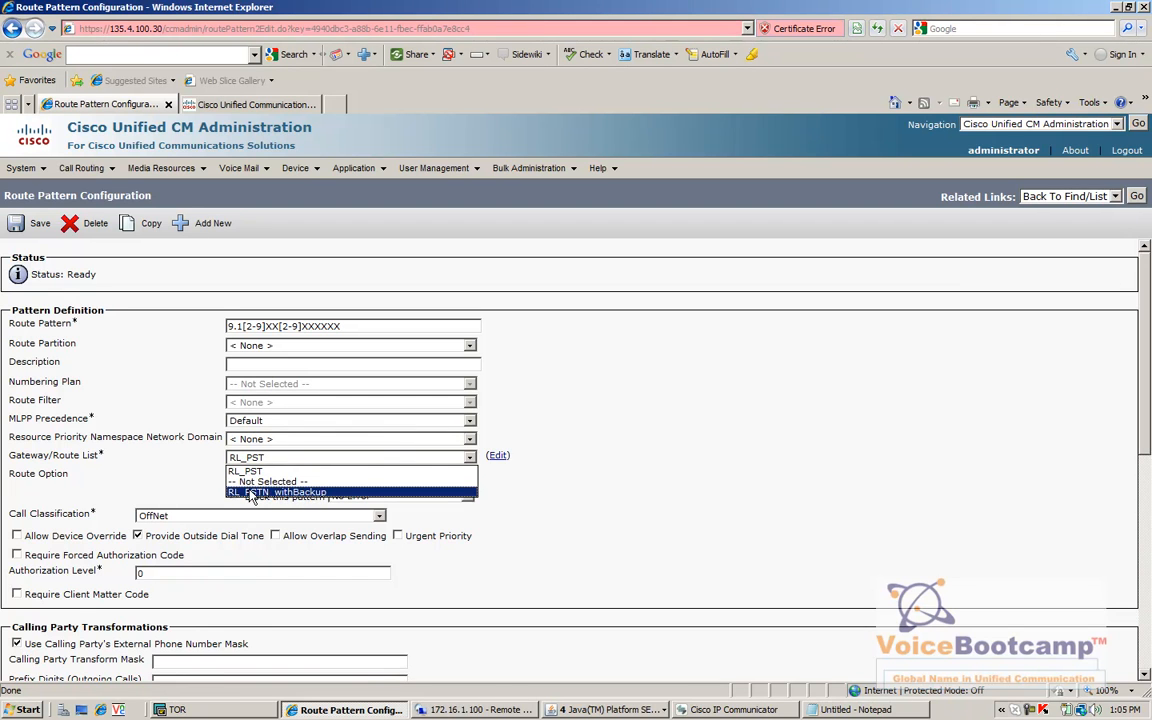
pyautogui.click(251, 493)
pyautogui.click(602, 476)
# Step: Check the route pattern's party transformation settings and save the pattern, accepting the authorization code prompt
pyautogui.scroll(-4, 558, 463)
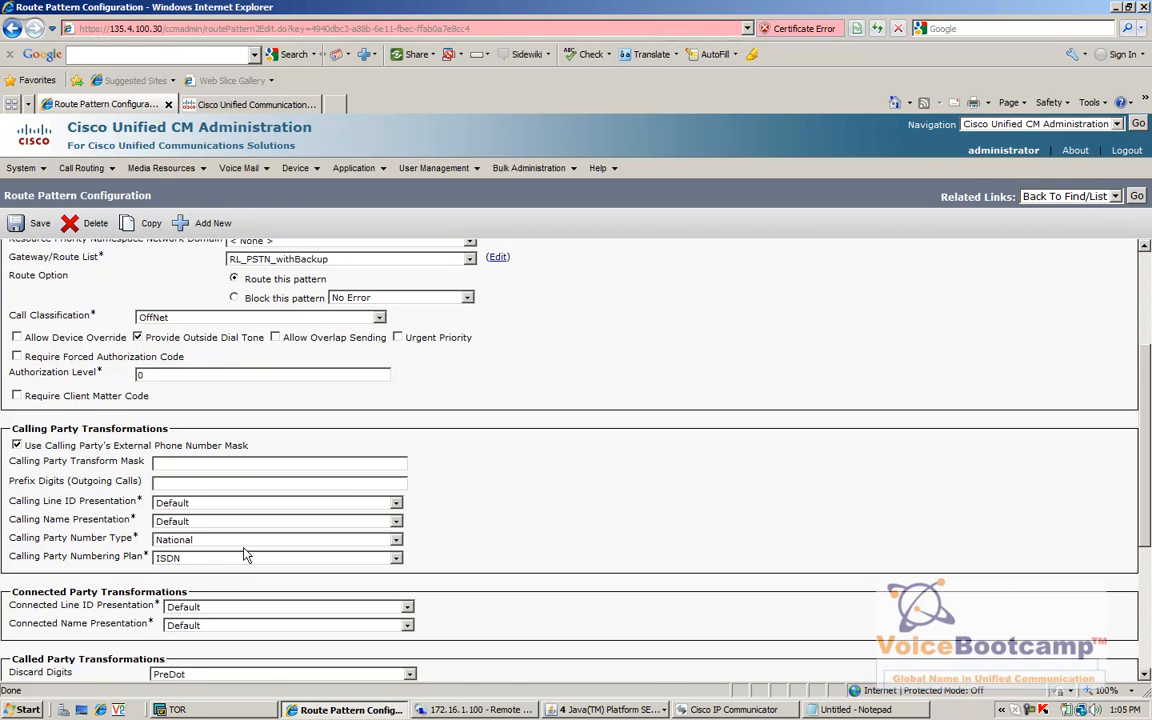
pyautogui.scroll(-2, 300, 590)
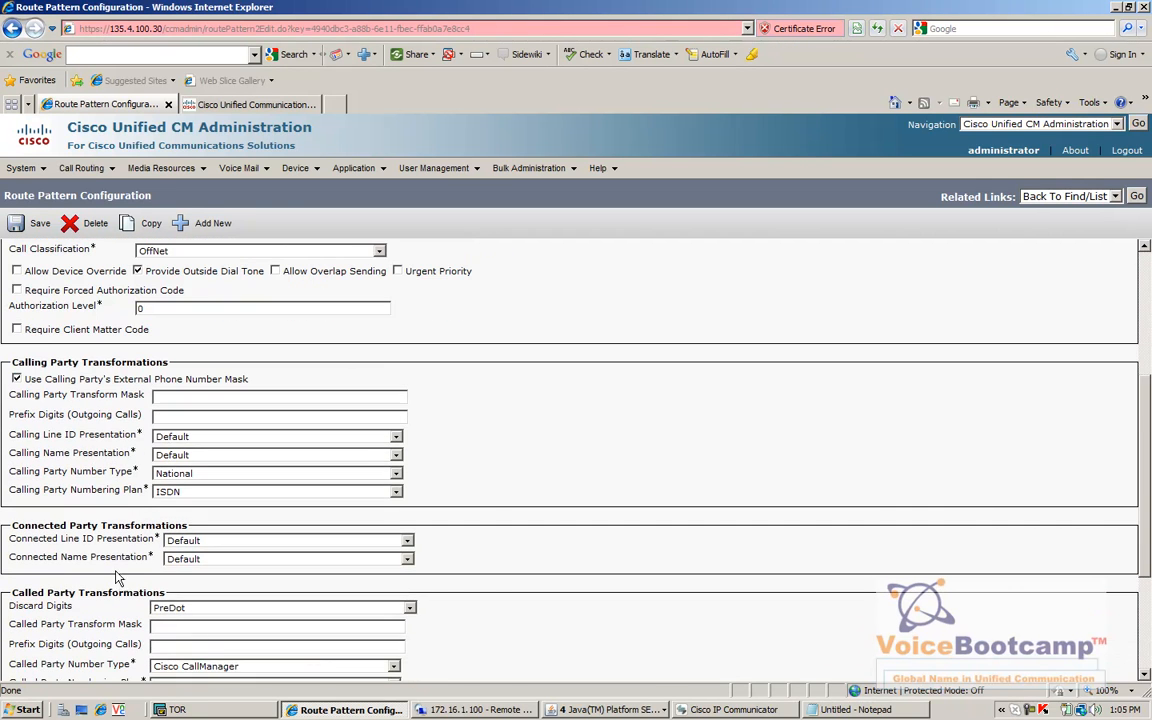
pyautogui.scroll(5, 712, 419)
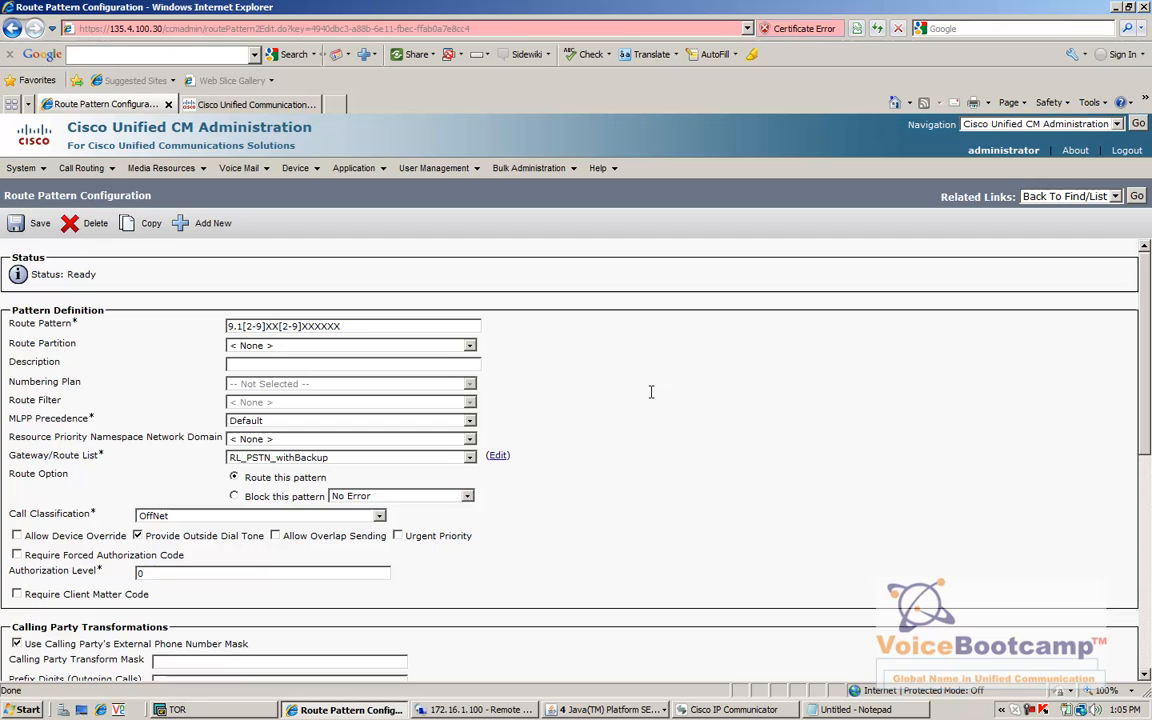
pyautogui.click(18, 223)
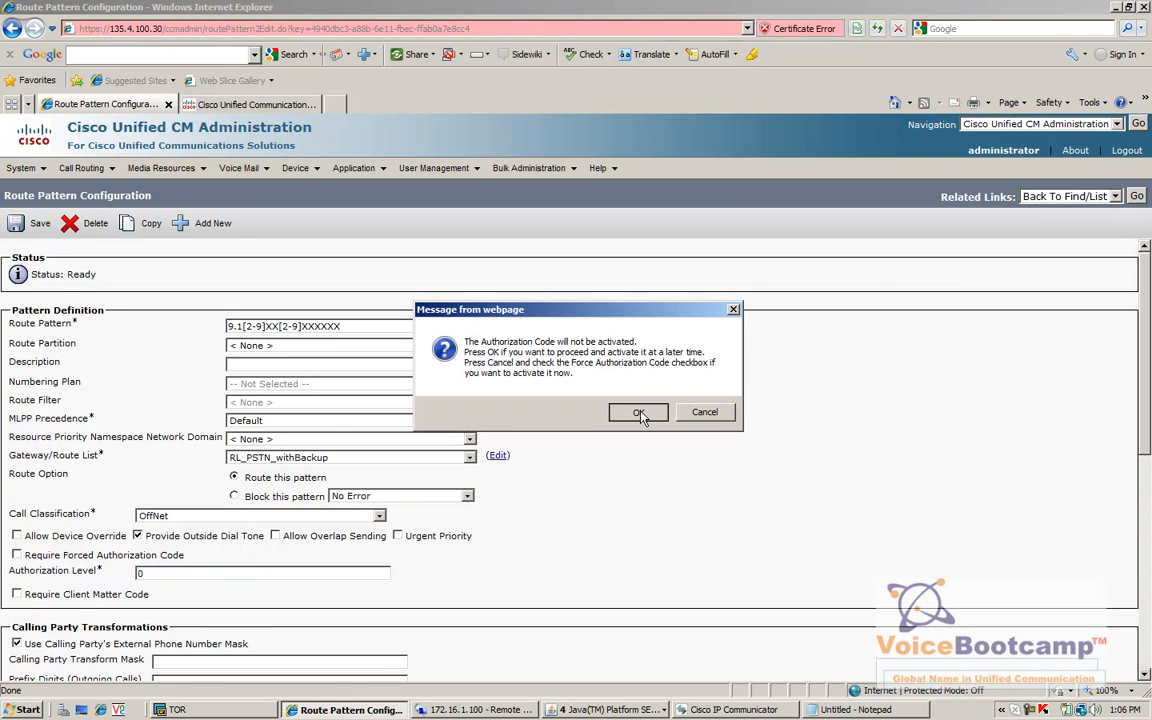
pyautogui.click(634, 442)
pyautogui.click(685, 407)
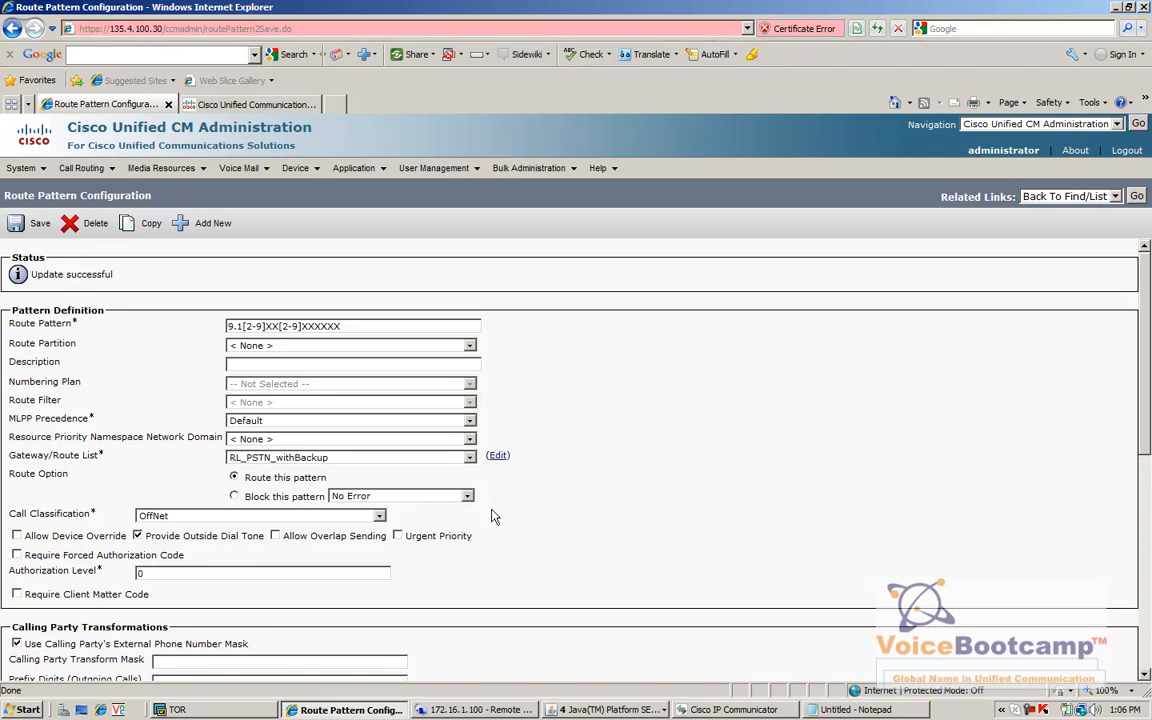
# Step: Switch to the TOR router console and enter privileged mode with the en command
pyautogui.click(205, 709)
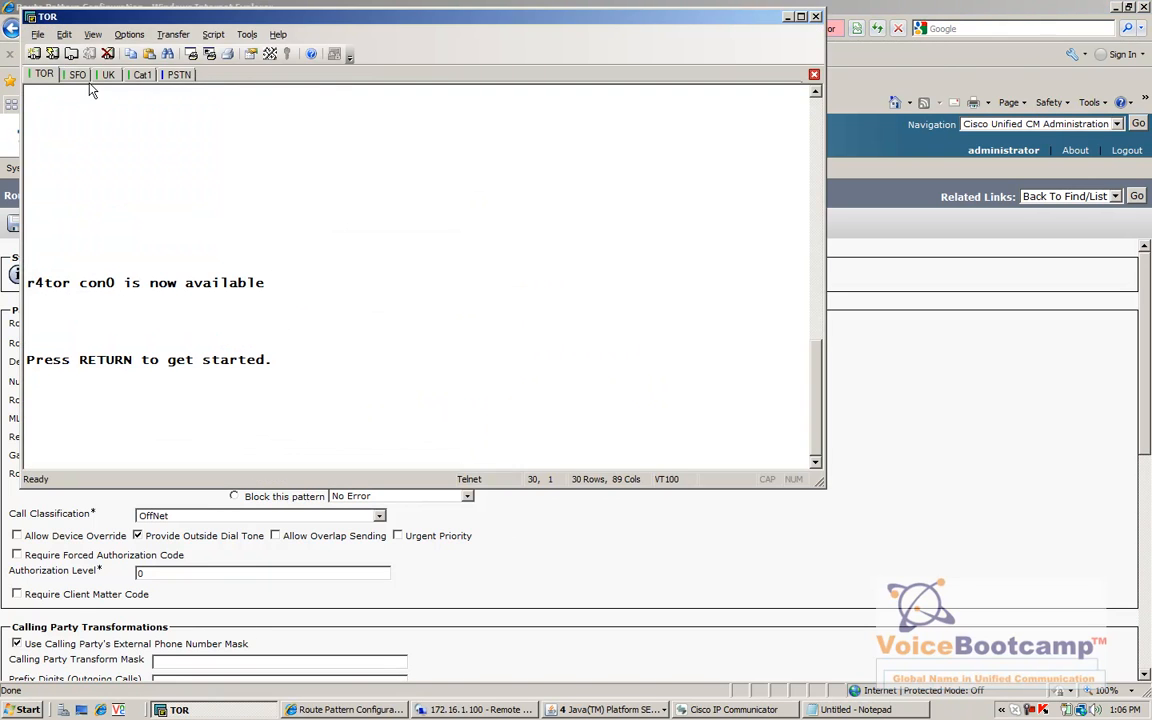
pyautogui.press('Return')
pyautogui.press('Return')
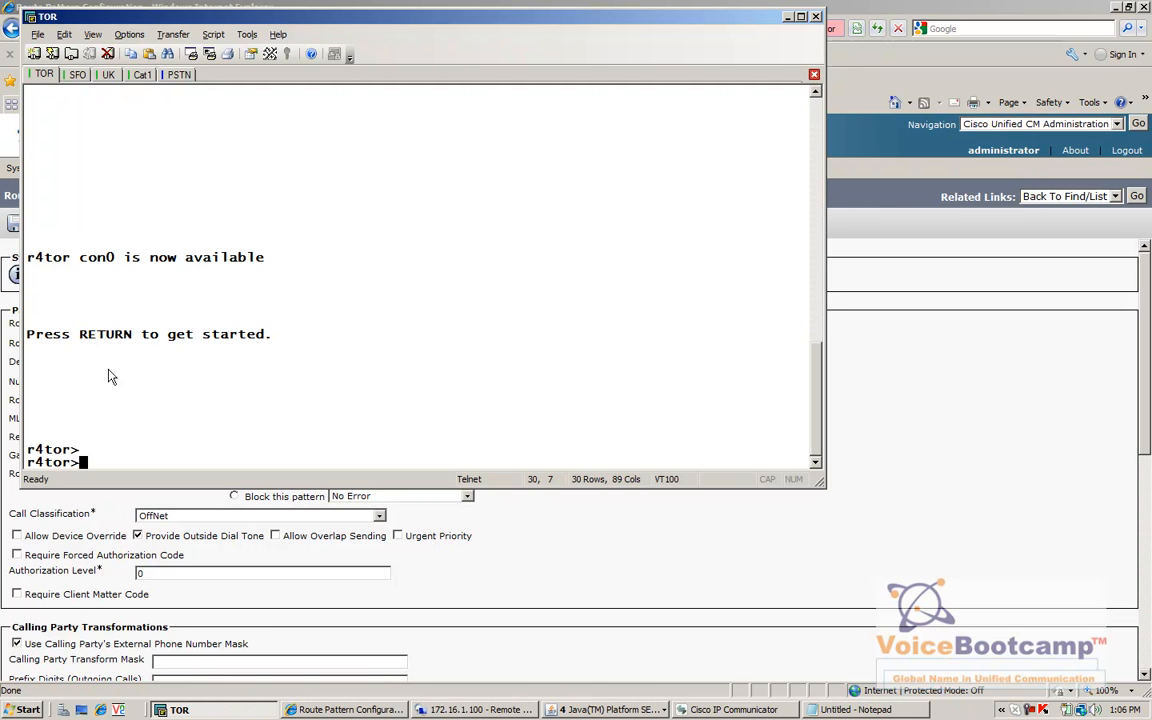
pyautogui.write('en')
pyautogui.press('Return')
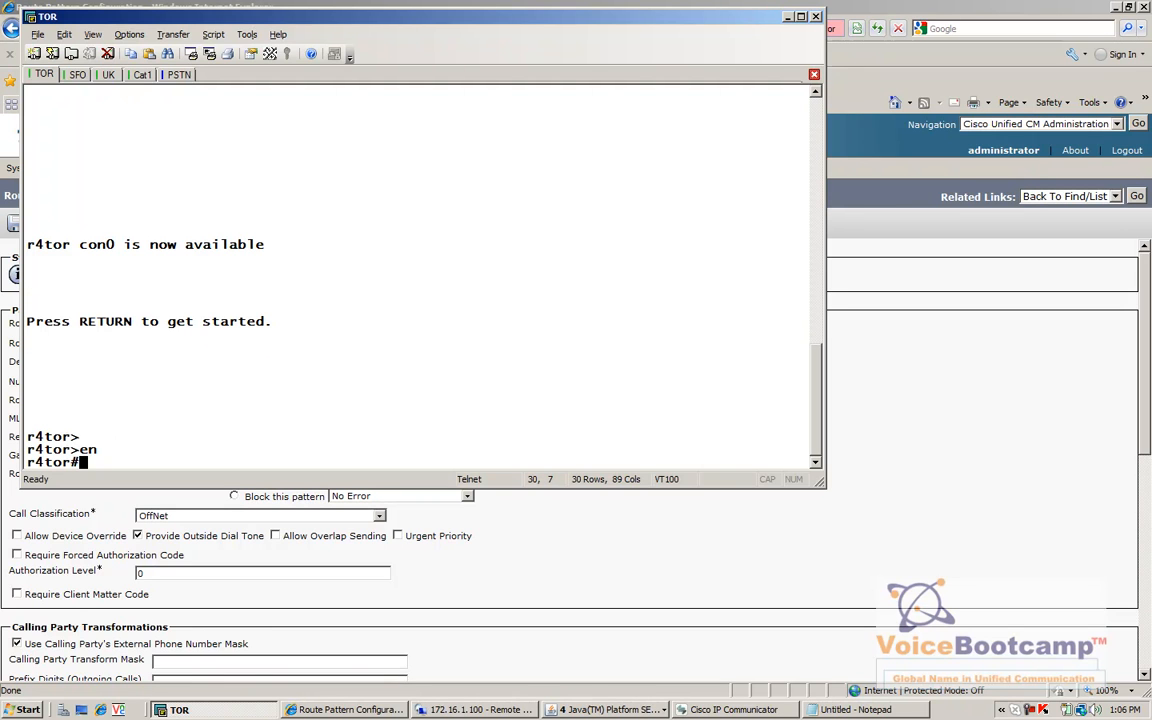
# Step: Place a test call from Phone 2 to a number in the 14168048XXX range with the 9 prefix, keeping the TOR console in view
pyautogui.click(700, 600)
pyautogui.click(605, 709)
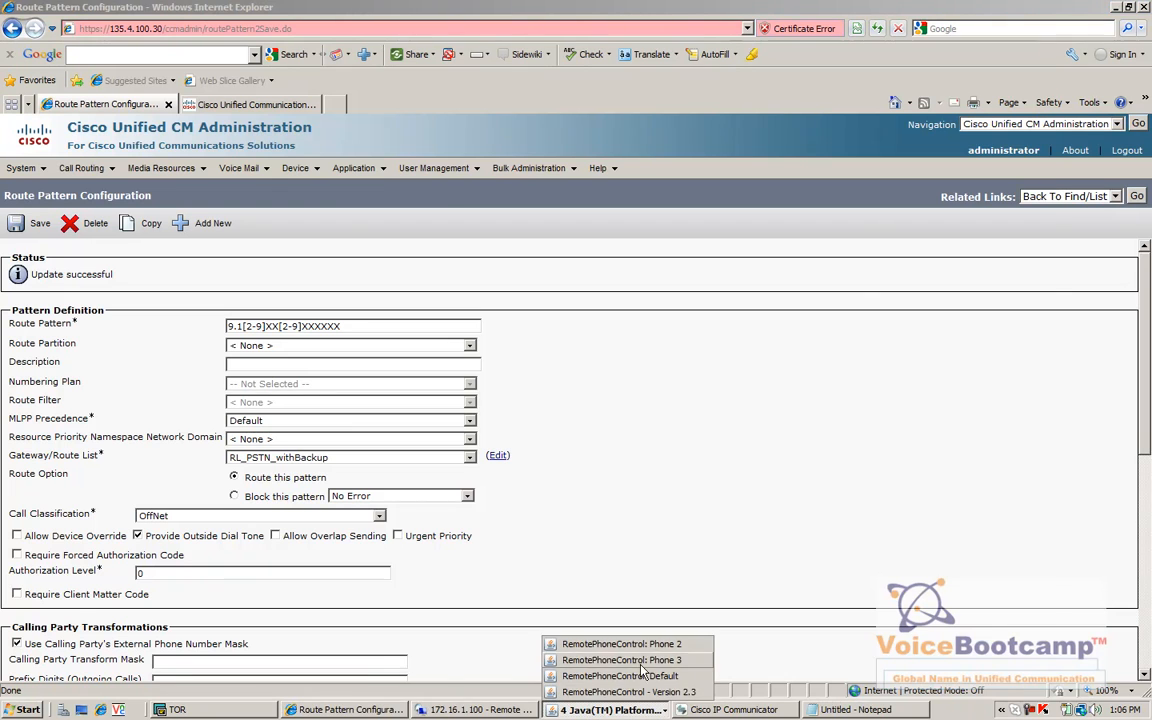
pyautogui.click(645, 645)
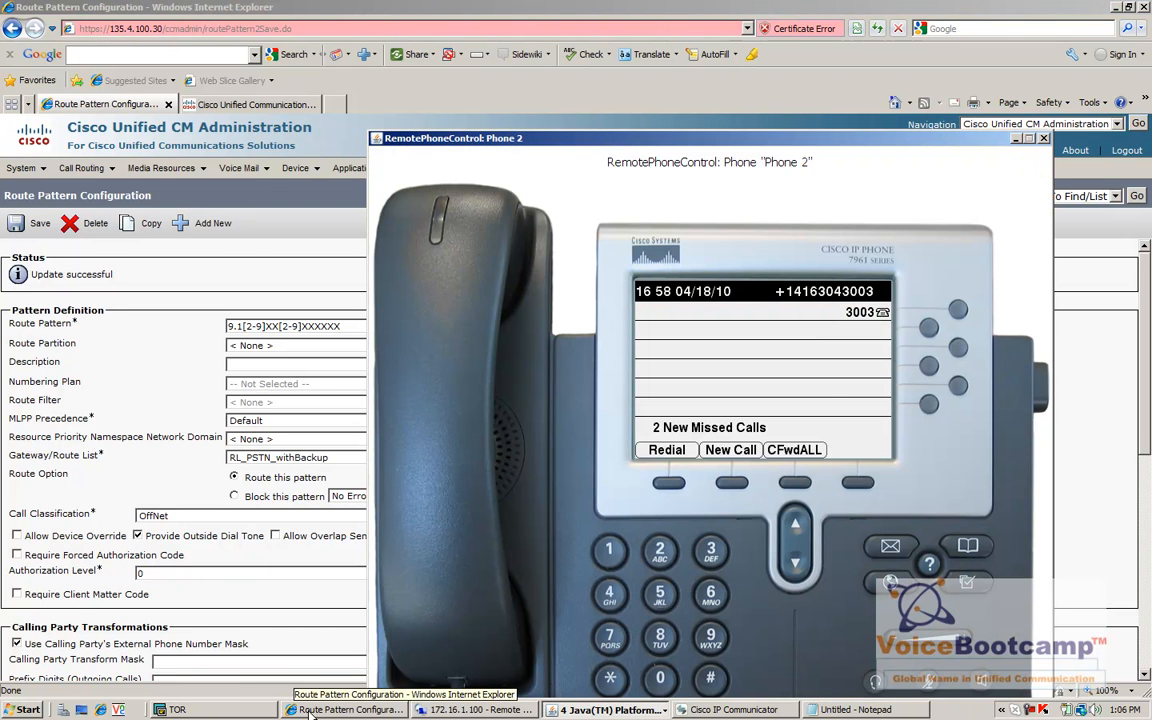
pyautogui.click(177, 709)
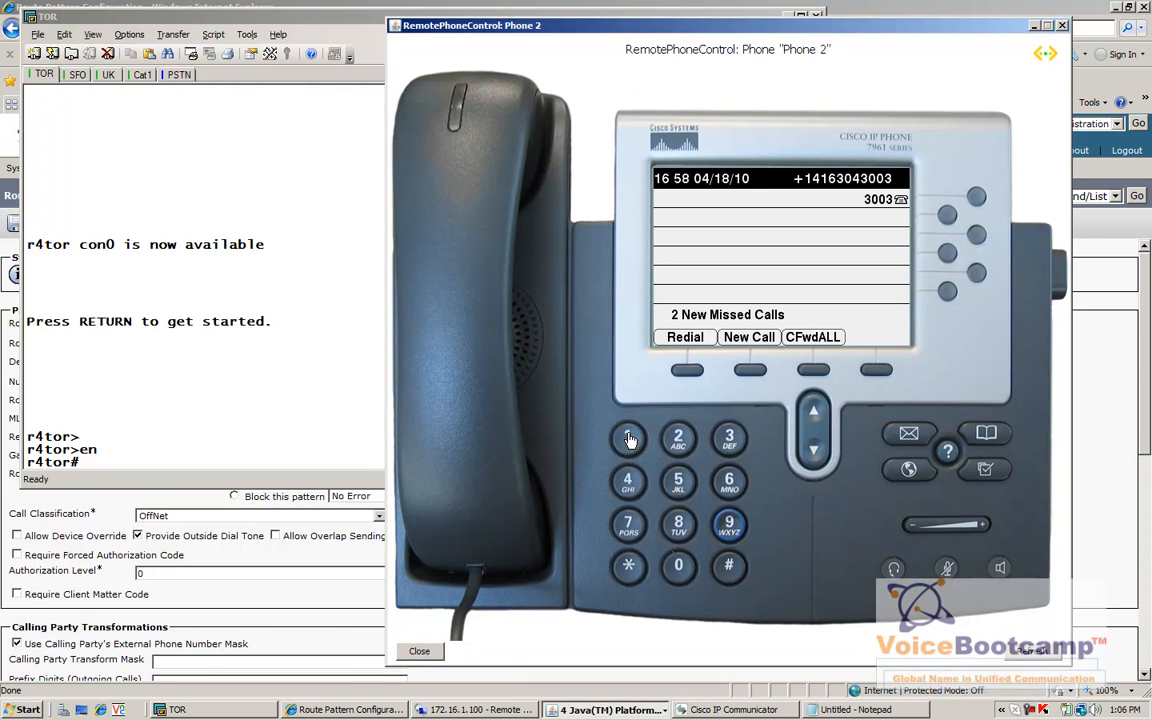
pyautogui.click(679, 525)
pyautogui.click(628, 487)
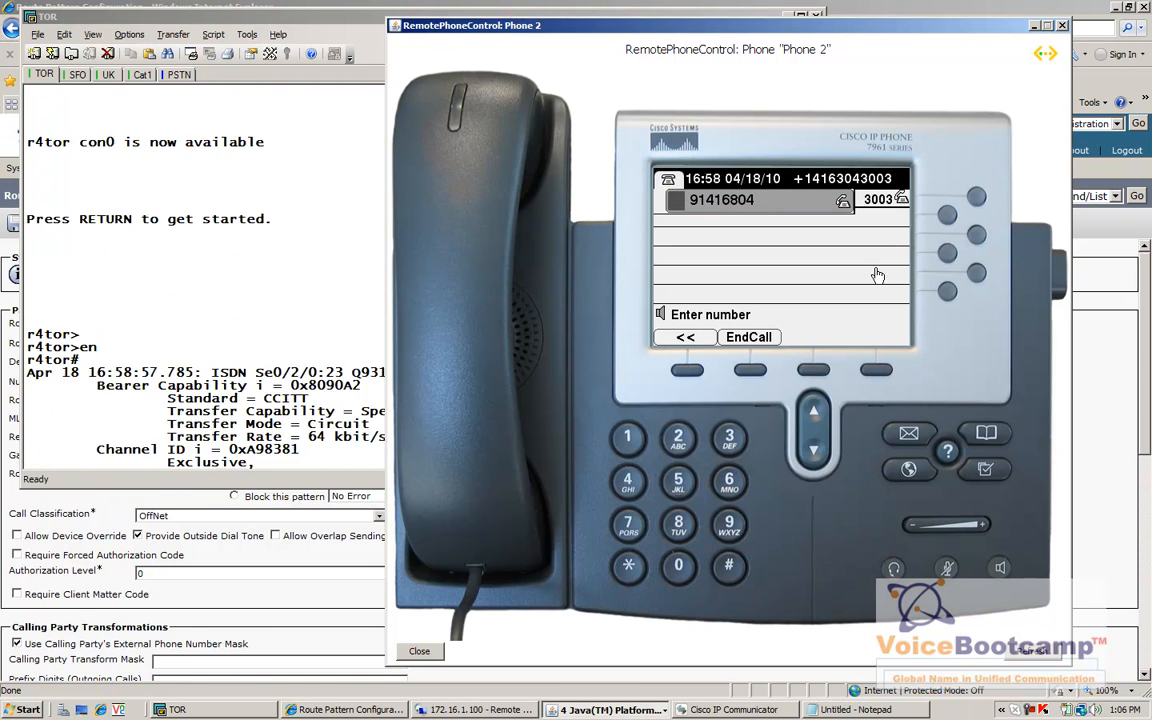
# Step: Examine the called party number in the TOR console's ISDN Q931 output and end the test call on Phone 2
pyautogui.click(321, 366)
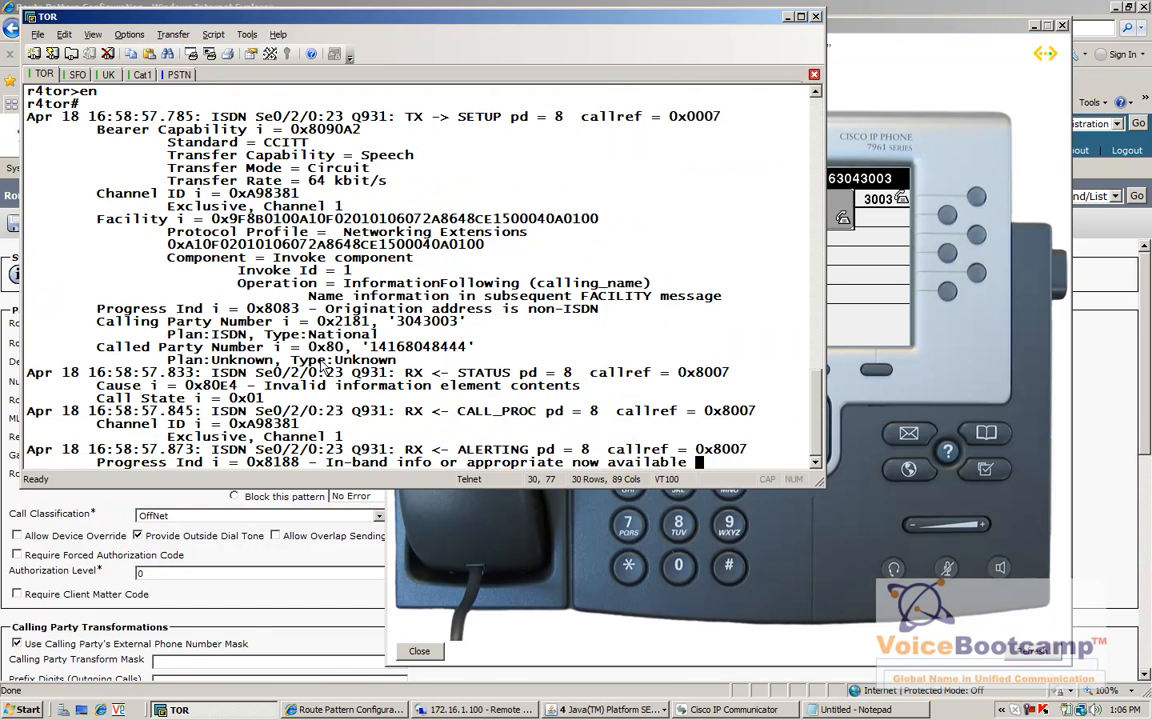
pyautogui.moveTo(476, 212); pyautogui.dragTo(411, 207)
pyautogui.click(835, 370)
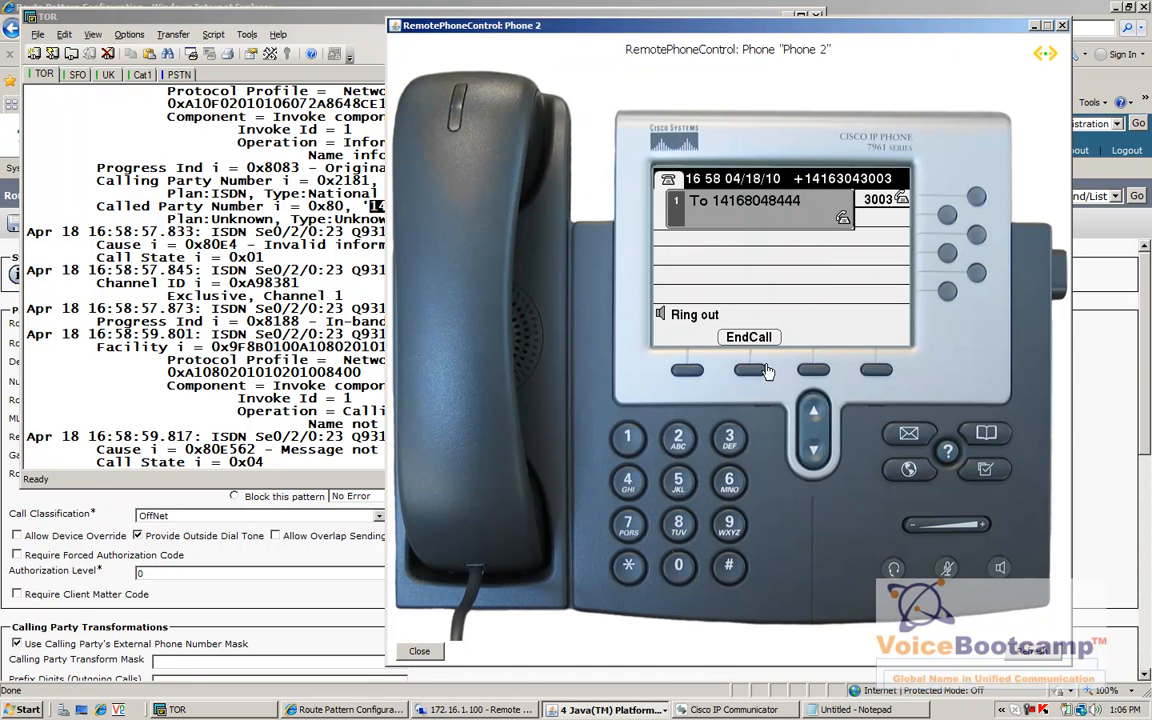
pyautogui.click(350, 370)
pyautogui.click(394, 337)
pyautogui.moveTo(474, 162); pyautogui.dragTo(381, 163)
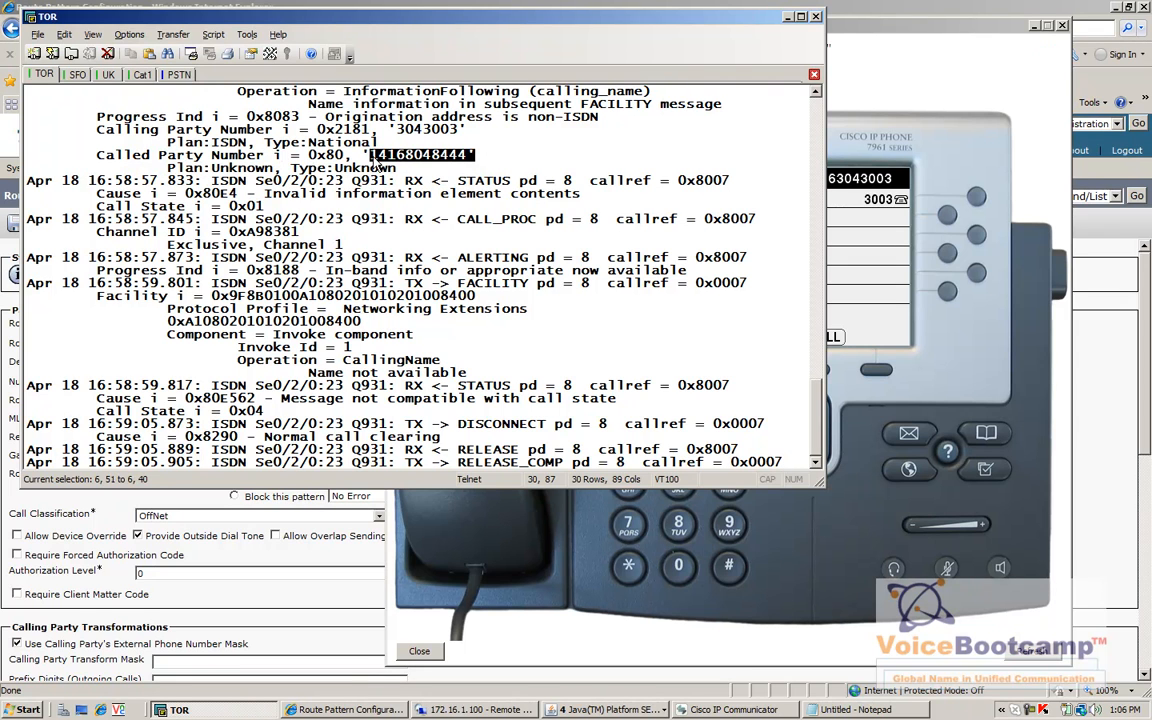
# Step: Enter configuration mode on the TOR router with config t and shut down MGCP with the no mgcp command
pyautogui.click(530, 238)
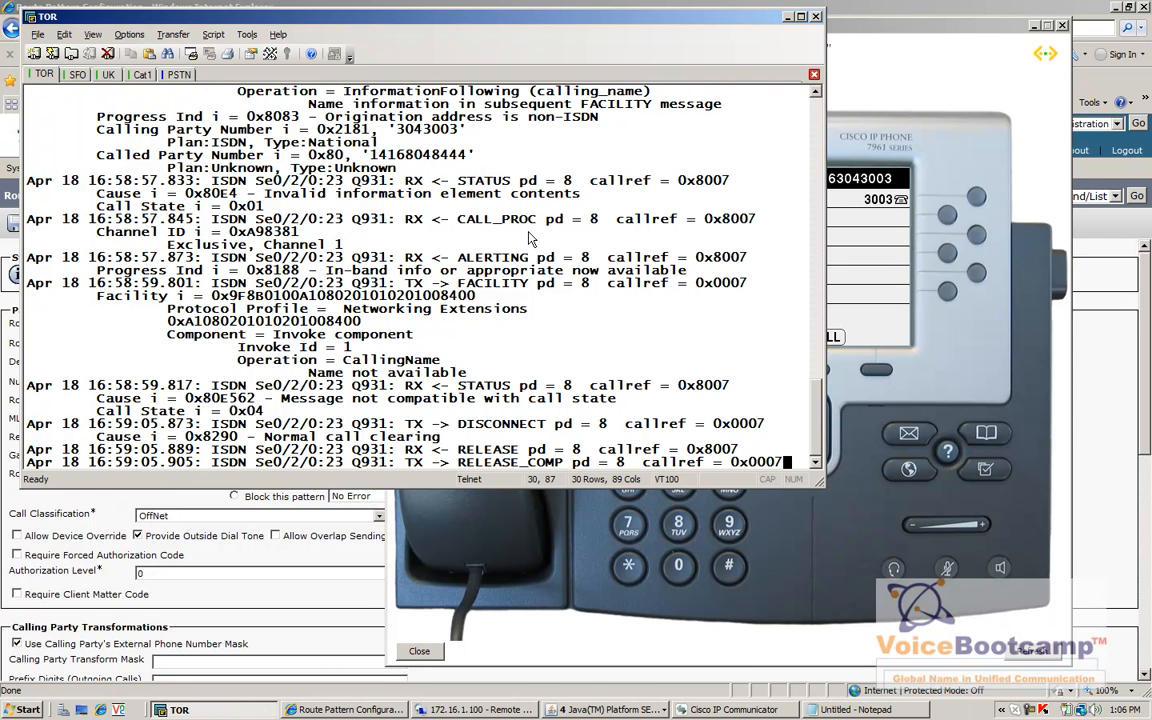
pyautogui.press('Return')
pyautogui.press('Return')
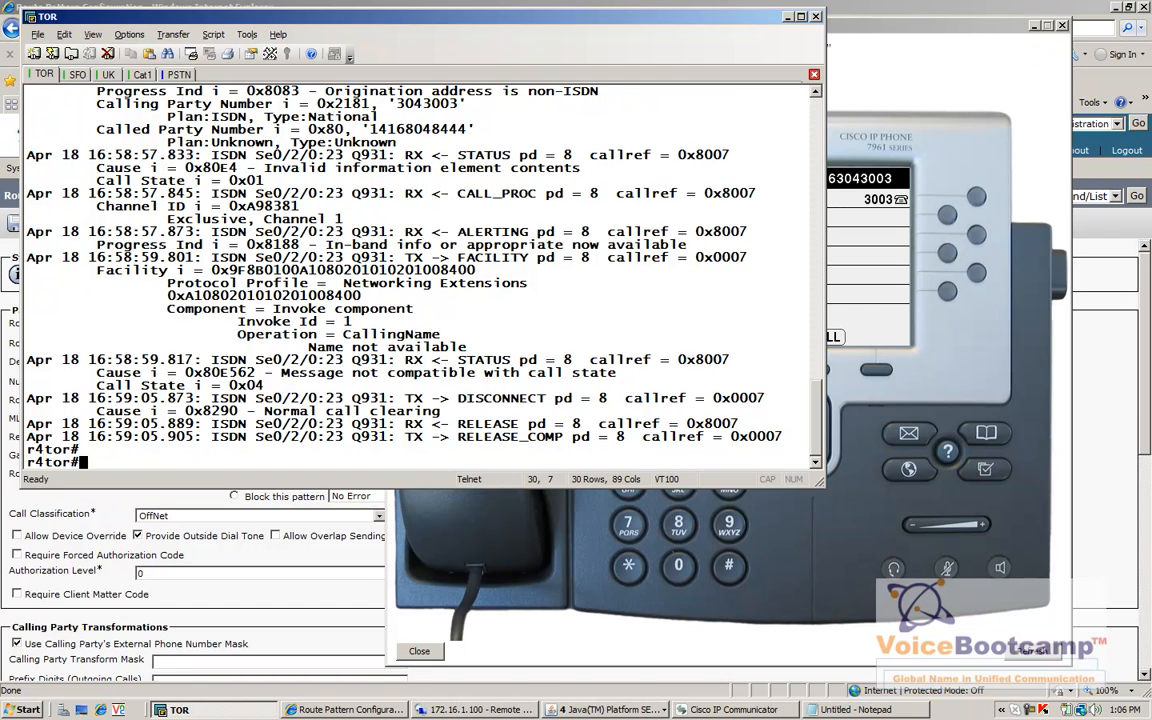
pyautogui.write('config t')
pyautogui.press('Return')
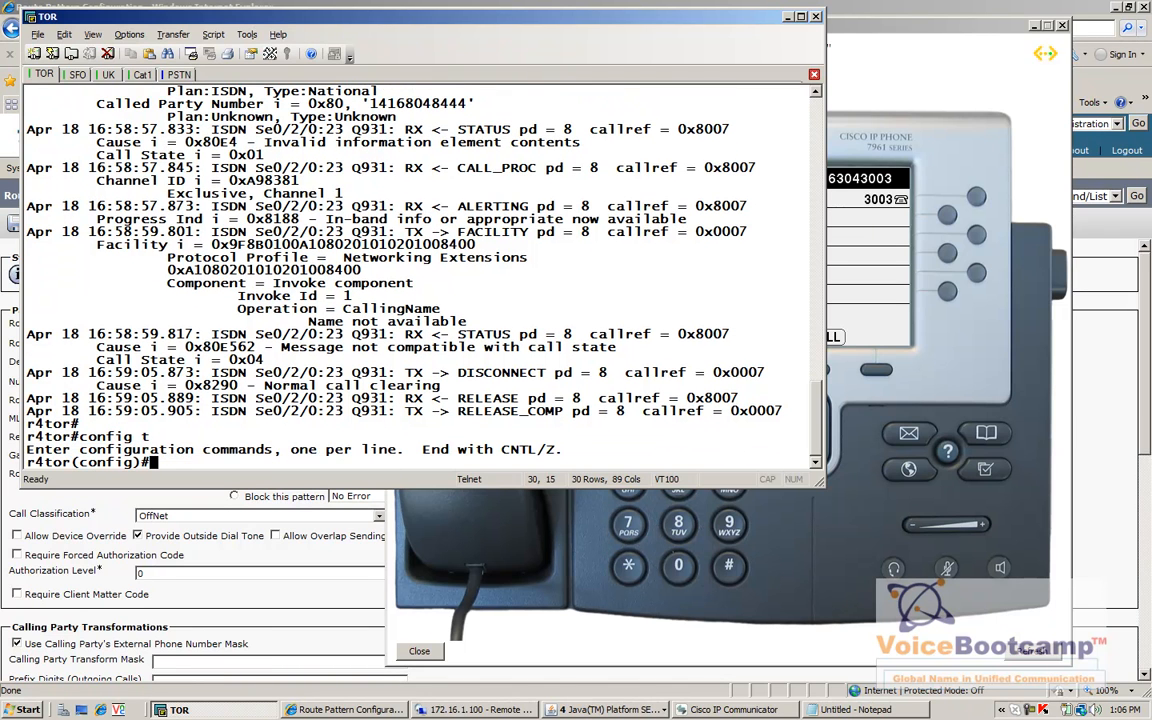
pyautogui.write('no mgcp')
pyautogui.press('Return')
# Step: Switch to the SFO router console and enter privileged mode with the en command
pyautogui.click(73, 74)
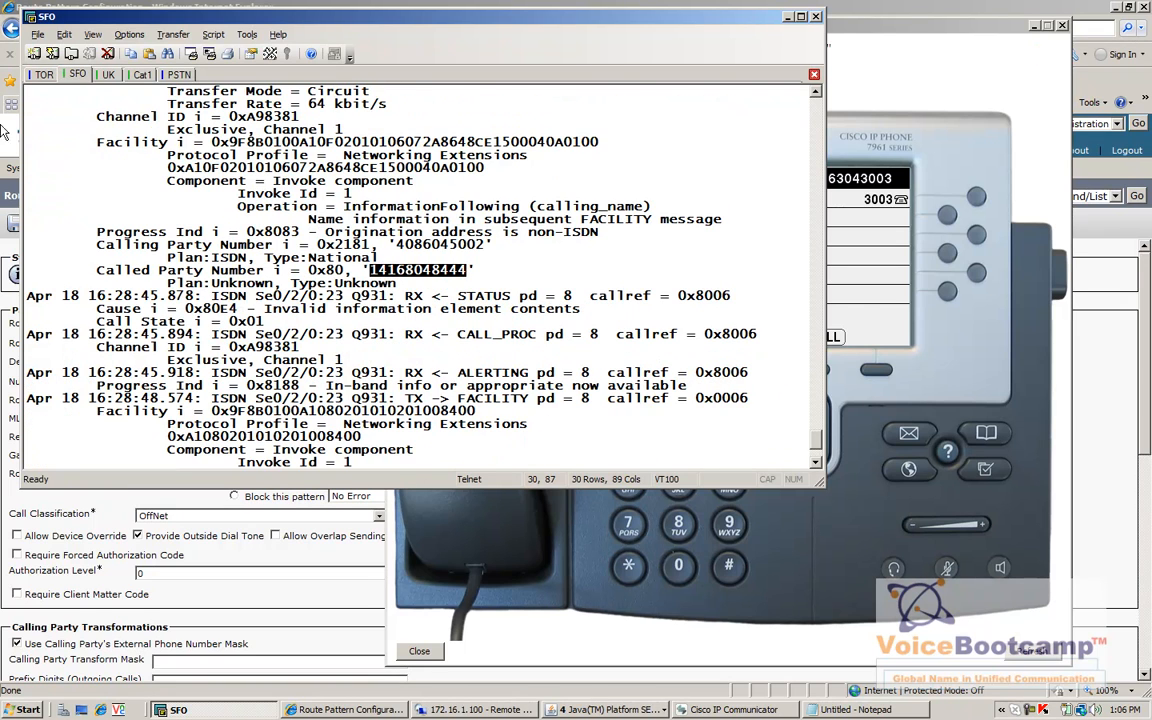
pyautogui.press('Return')
pyautogui.press('Return')
pyautogui.press('Return')
pyautogui.press('Return')
pyautogui.press('Return')
pyautogui.write('en')
pyautogui.press('Return')
# Step: Redial the last number from Phone 2, examine the called party number in the SFO console's Q931 output, and end the call
pyautogui.click(871, 354)
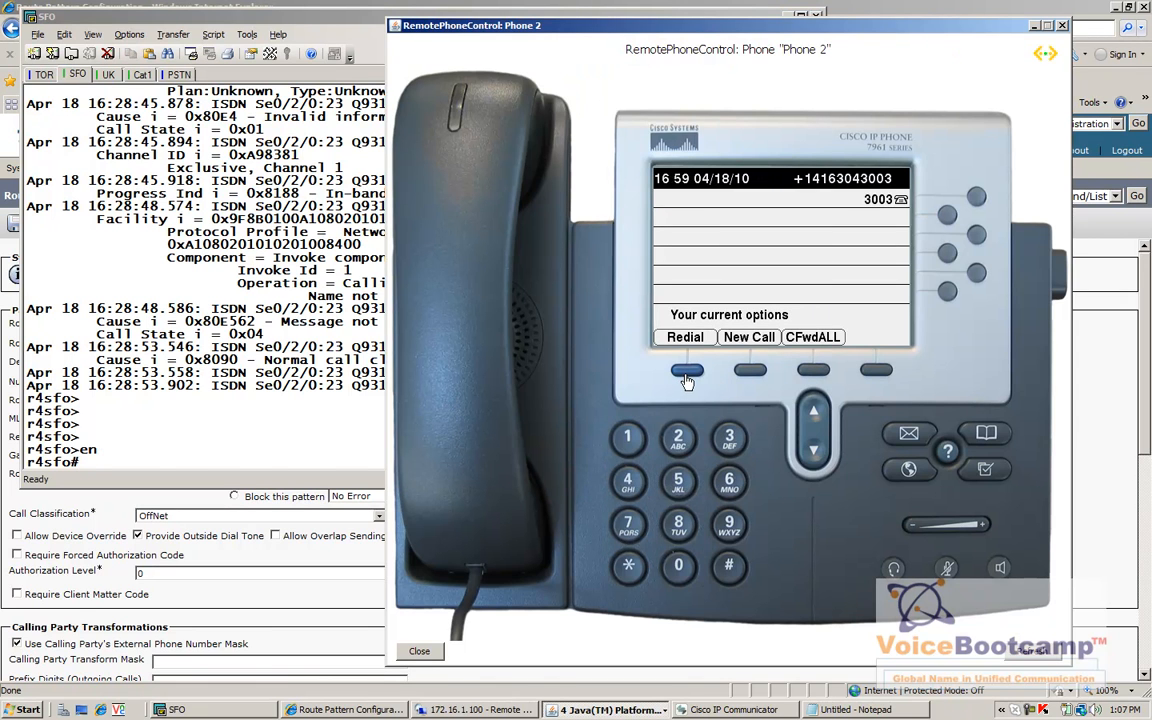
pyautogui.click(687, 378)
pyautogui.click(320, 392)
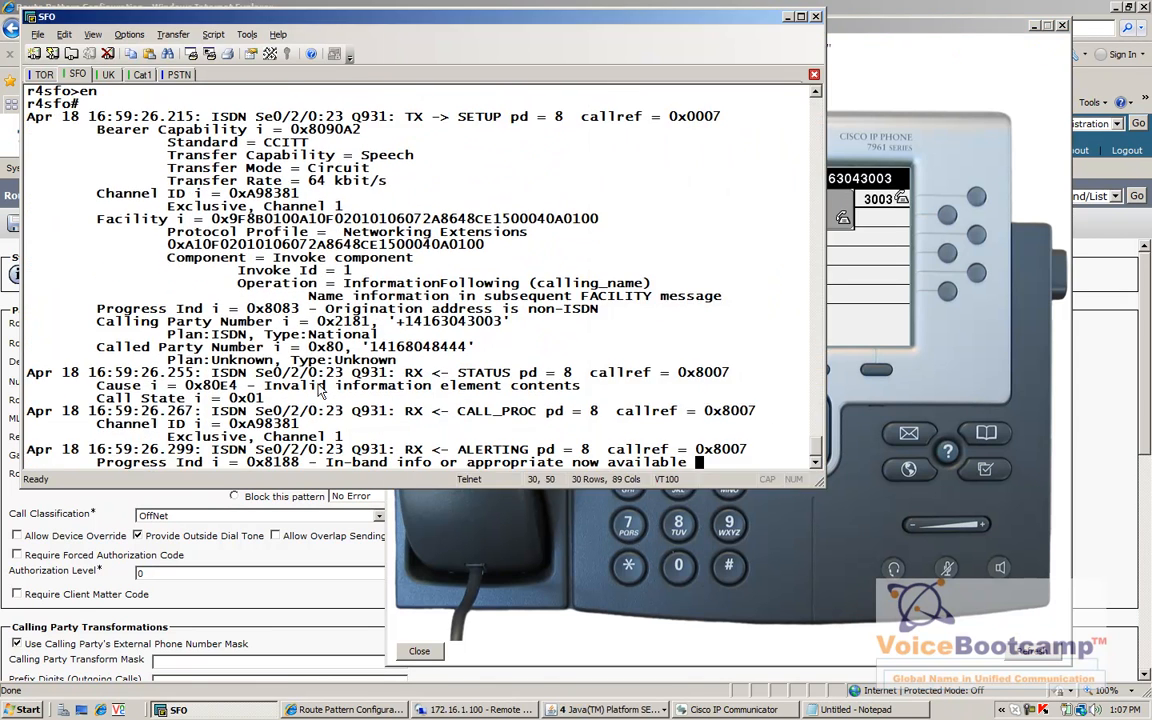
pyautogui.moveTo(484, 347); pyautogui.dragTo(354, 350)
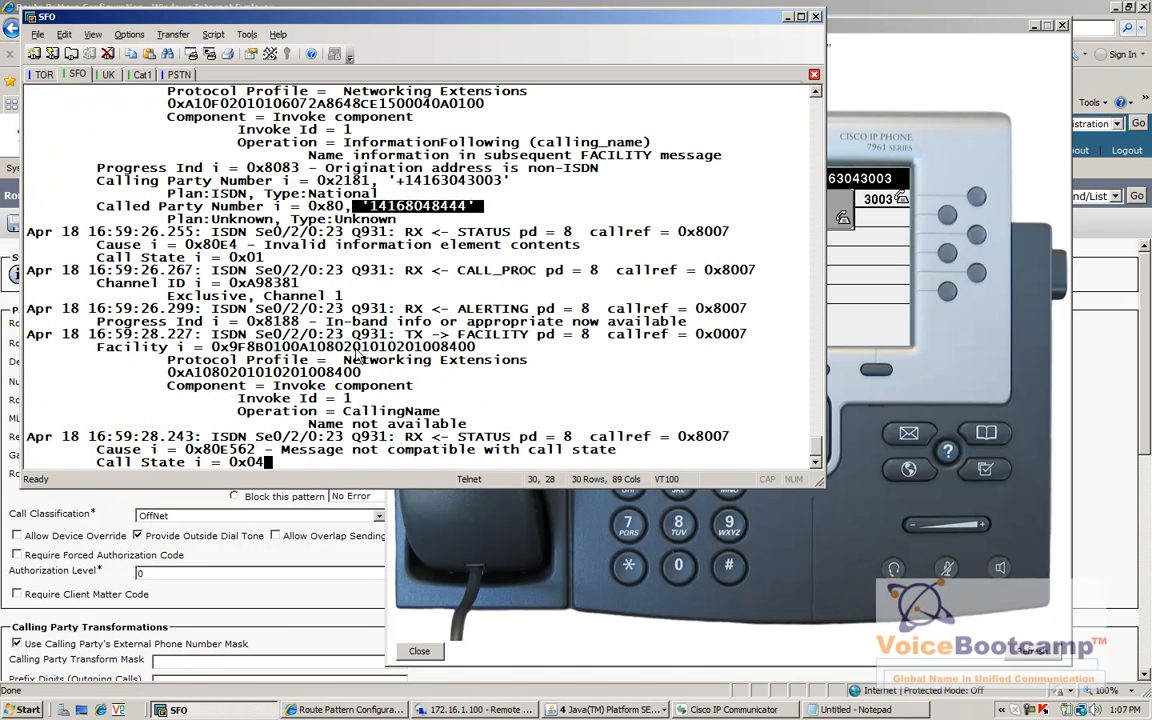
pyautogui.click(966, 380)
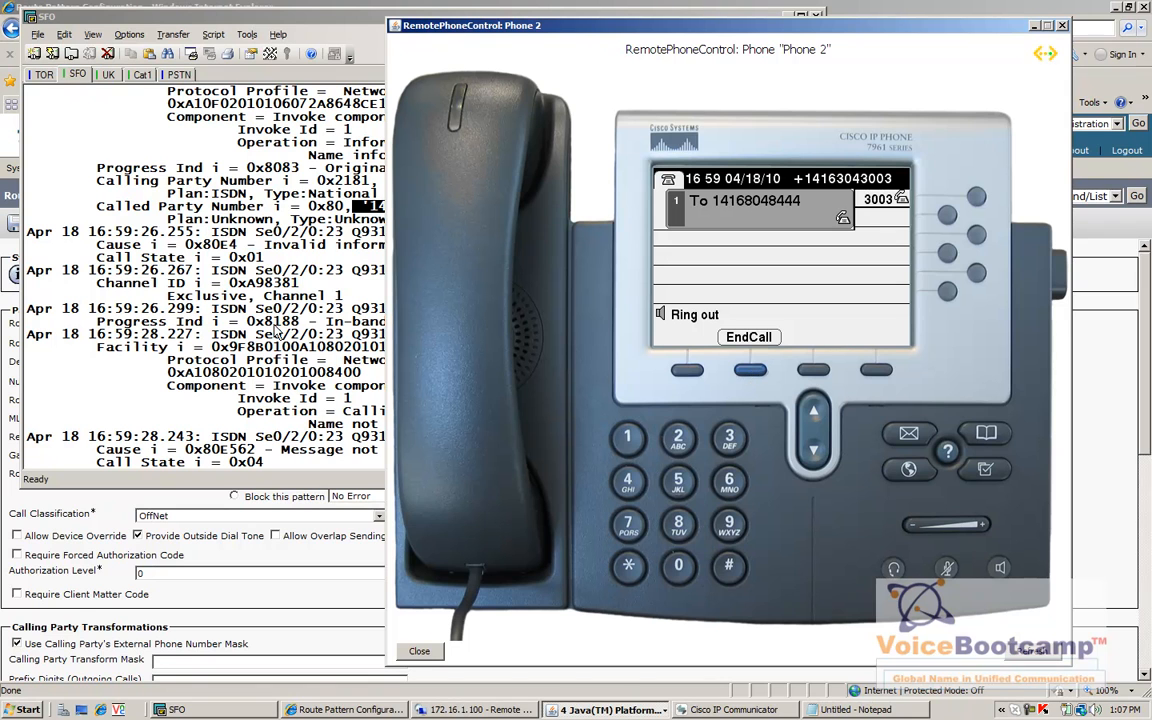
# Step: Review the TEHO requirements in the Notepad notes for 7-digit local routing and 11-digit backup routing through the SFO gateway
pyautogui.click(46, 77)
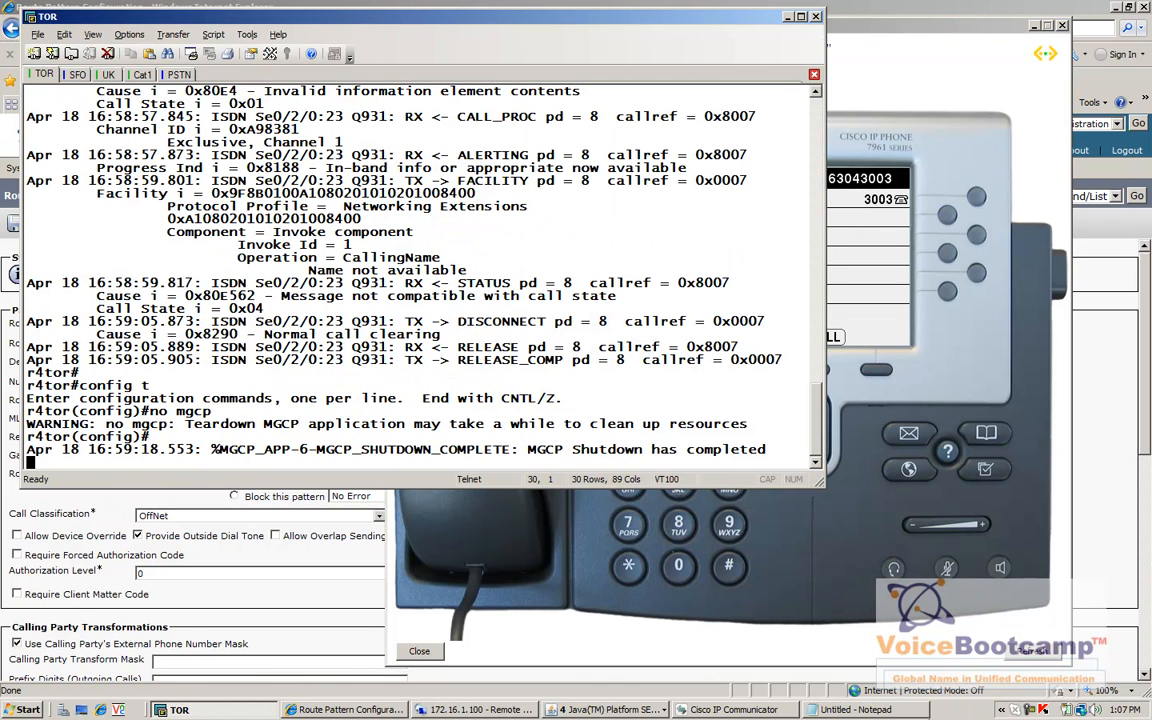
pyautogui.click(900, 710)
pyautogui.moveTo(43, 86); pyautogui.dragTo(435, 95)
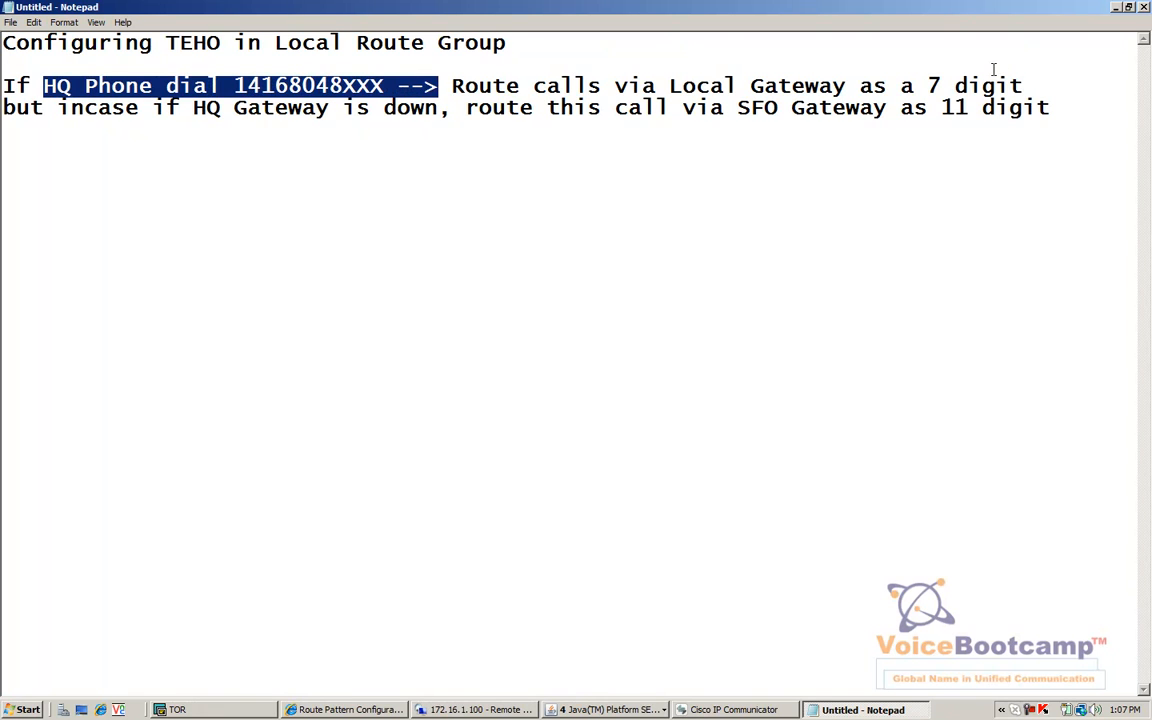
pyautogui.moveTo(1040, 86); pyautogui.dragTo(916, 88)
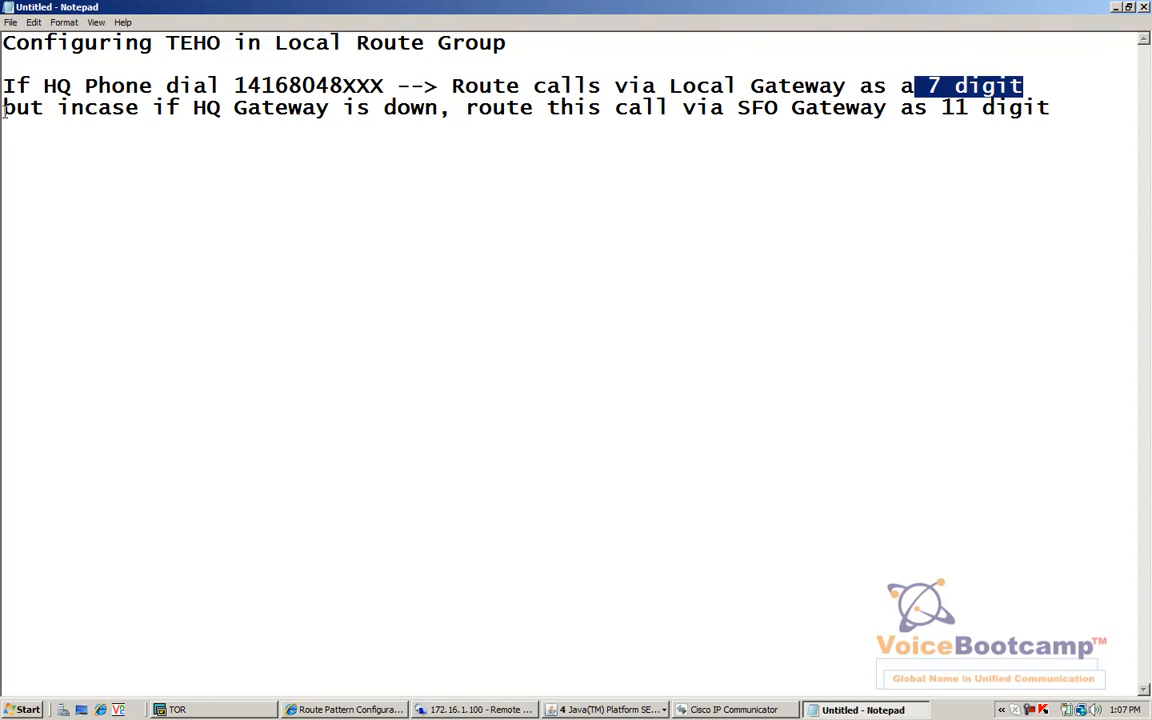
pyautogui.moveTo(5, 111); pyautogui.dragTo(126, 121)
pyautogui.moveTo(1050, 108); pyautogui.dragTo(941, 108)
pyautogui.click(1116, 7)
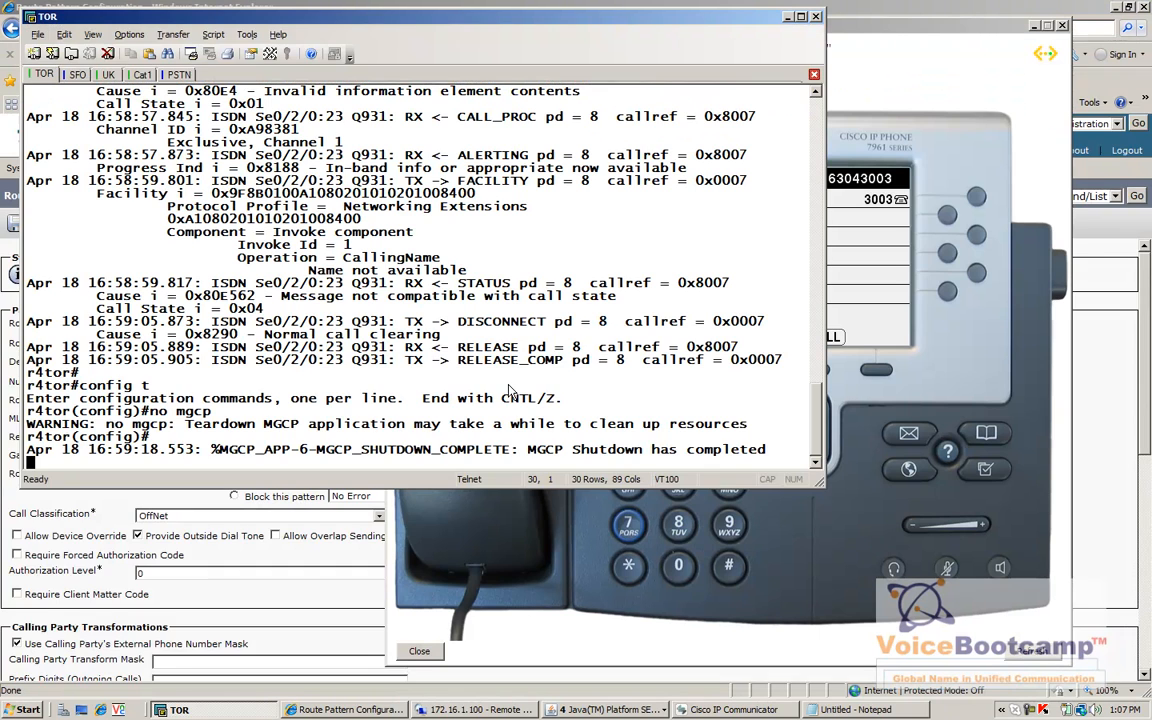
# Step: Return to the route pattern page in Cisco Unified CM Administration and open the RL_PSTN_withBackup route list for editing
pyautogui.click(103, 505)
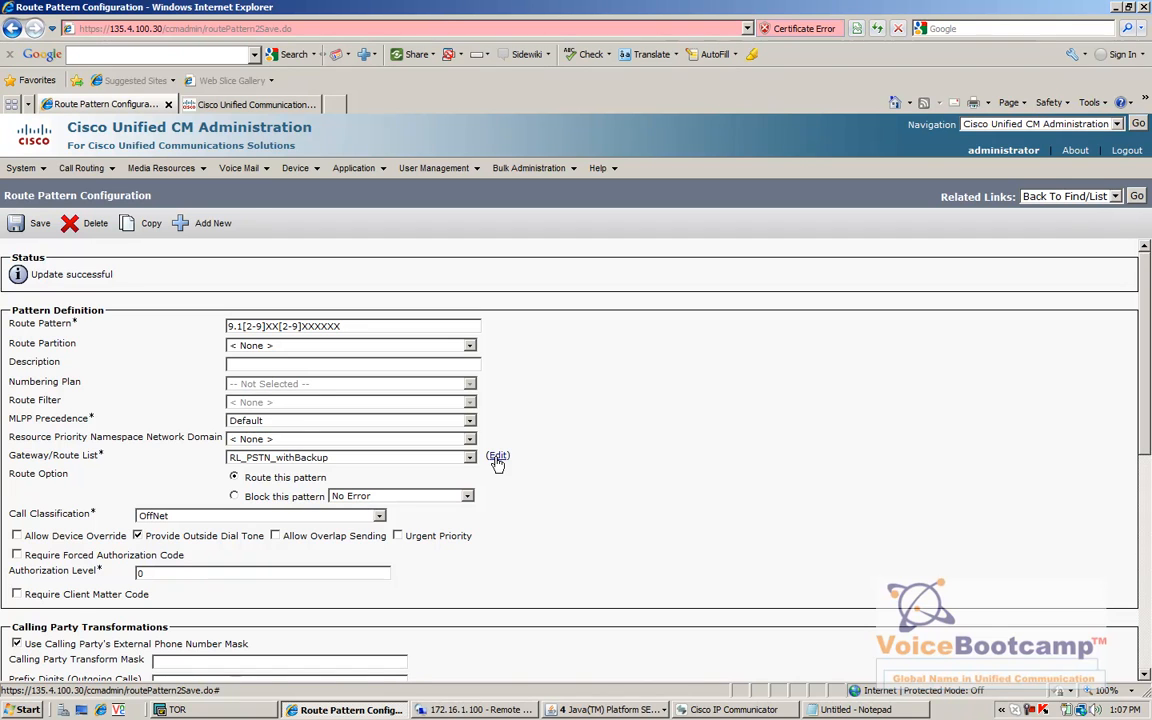
pyautogui.click(497, 457)
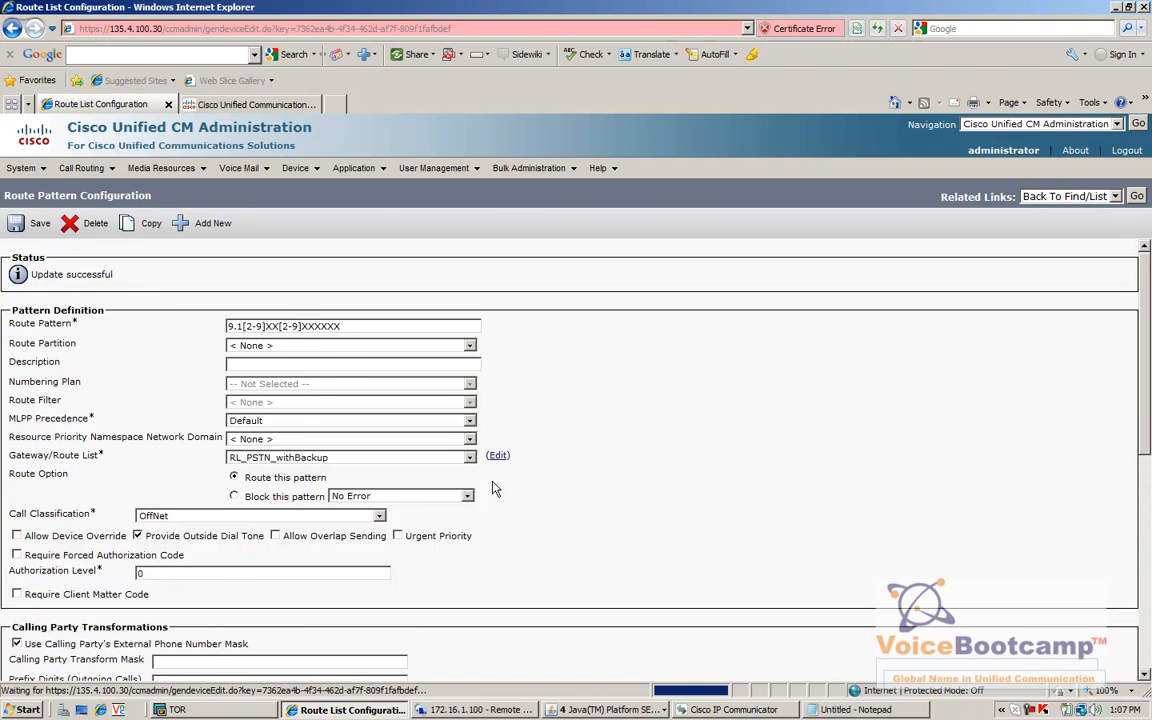
pyautogui.scroll(-3, 115, 367)
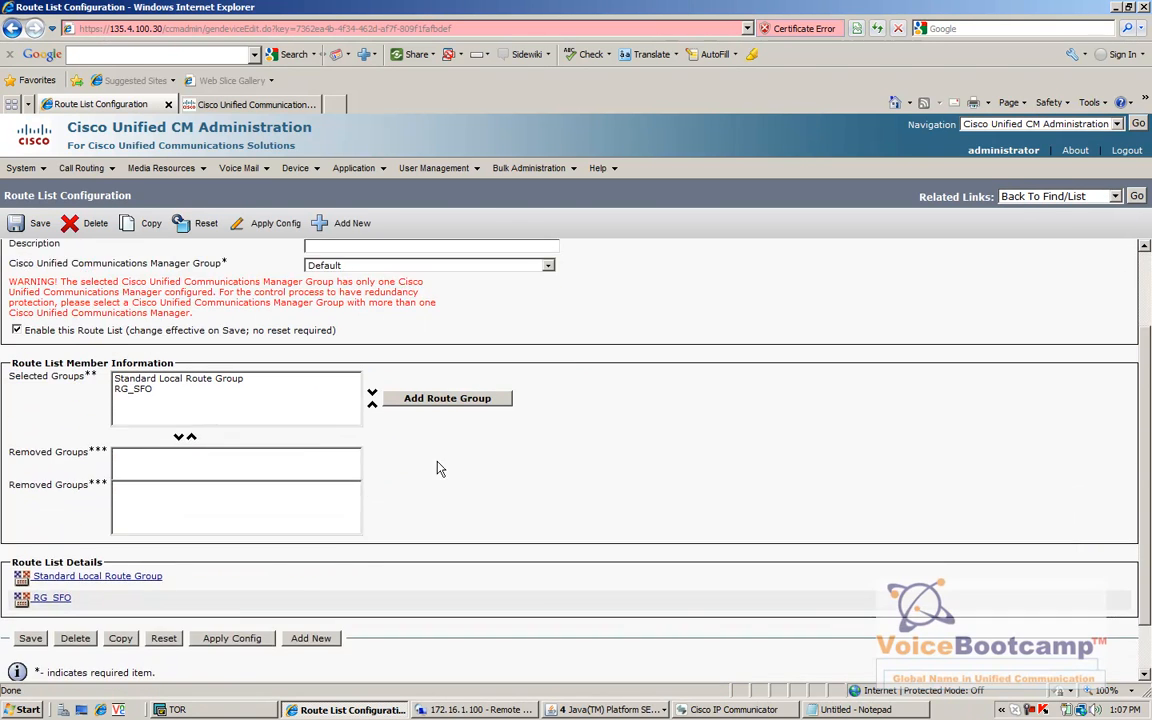
# Step: Set the called party transform mask of the Standard Local Route Group member to XXXXXXX and save it, returning to the route list
pyautogui.click(55, 521)
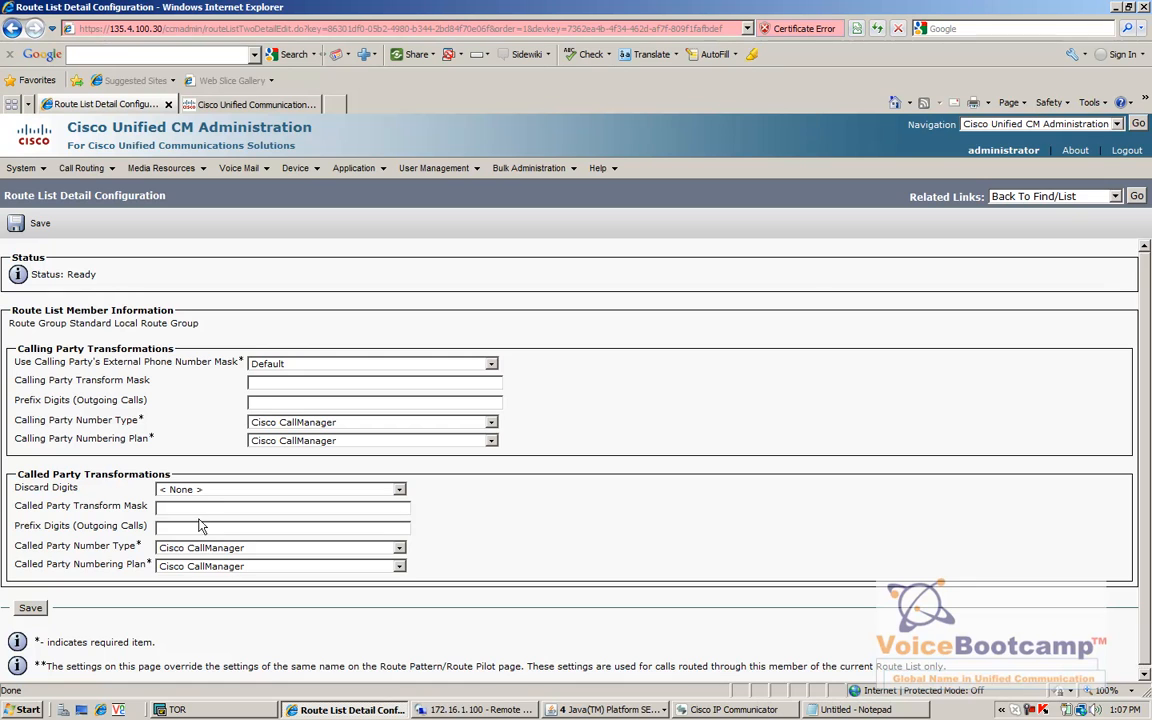
pyautogui.moveTo(14, 479); pyautogui.dragTo(170, 474)
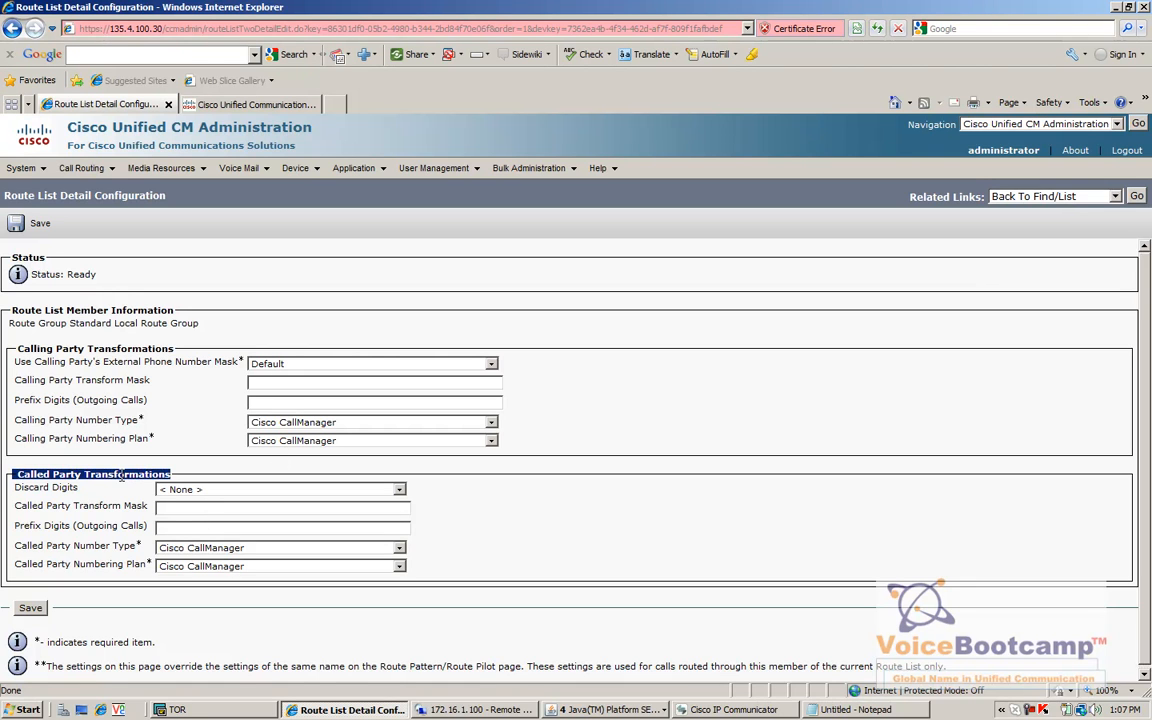
pyautogui.click(178, 510)
pyautogui.write('XXXXXXX')
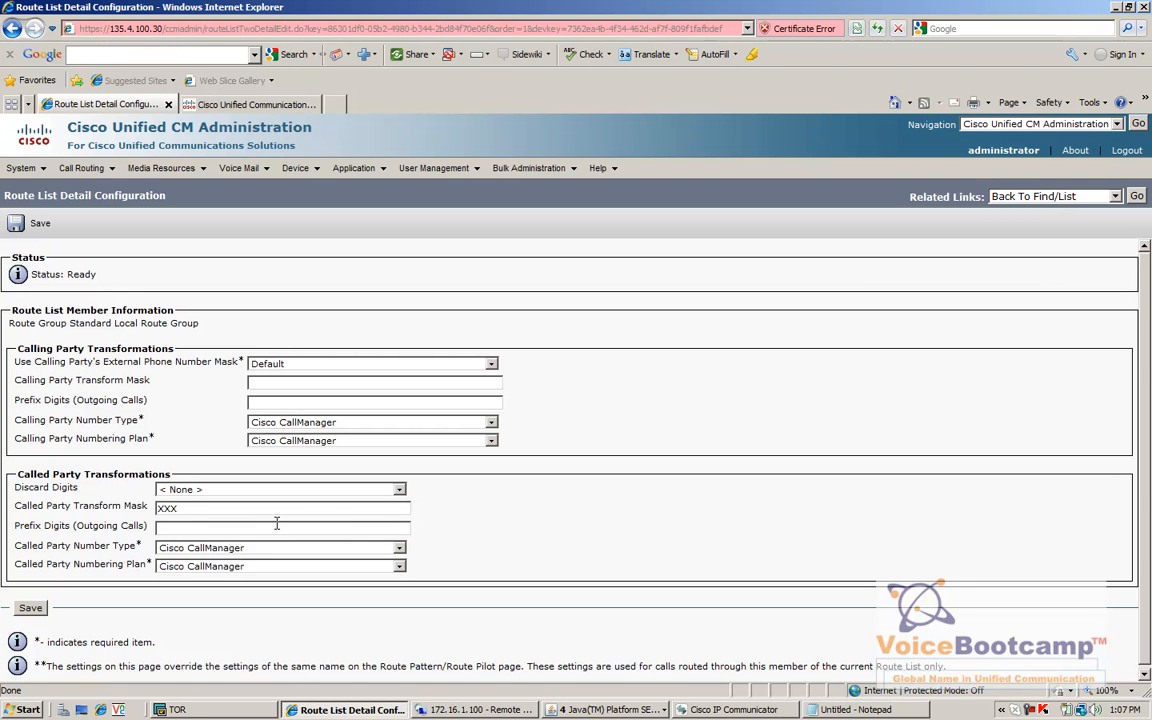
pyautogui.click(30, 607)
pyautogui.click(638, 413)
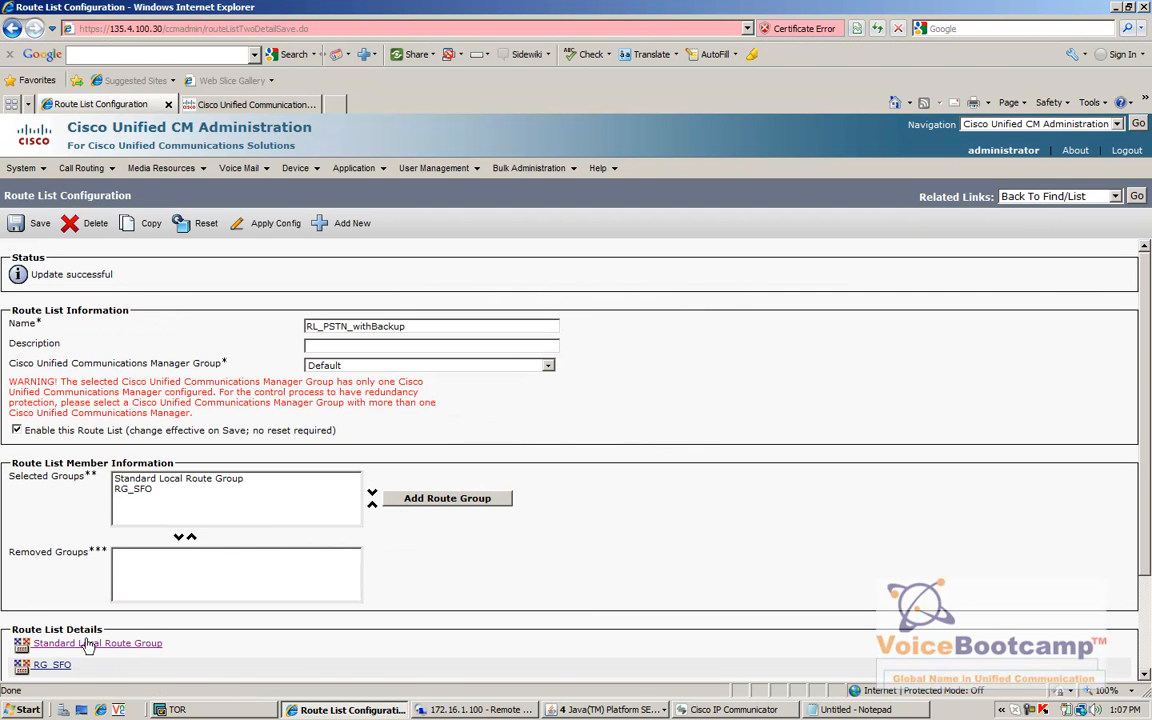
# Step: Open the route list details for RG_SFO and save them without entering any digit transformations, returning to the route list
pyautogui.click(60, 668)
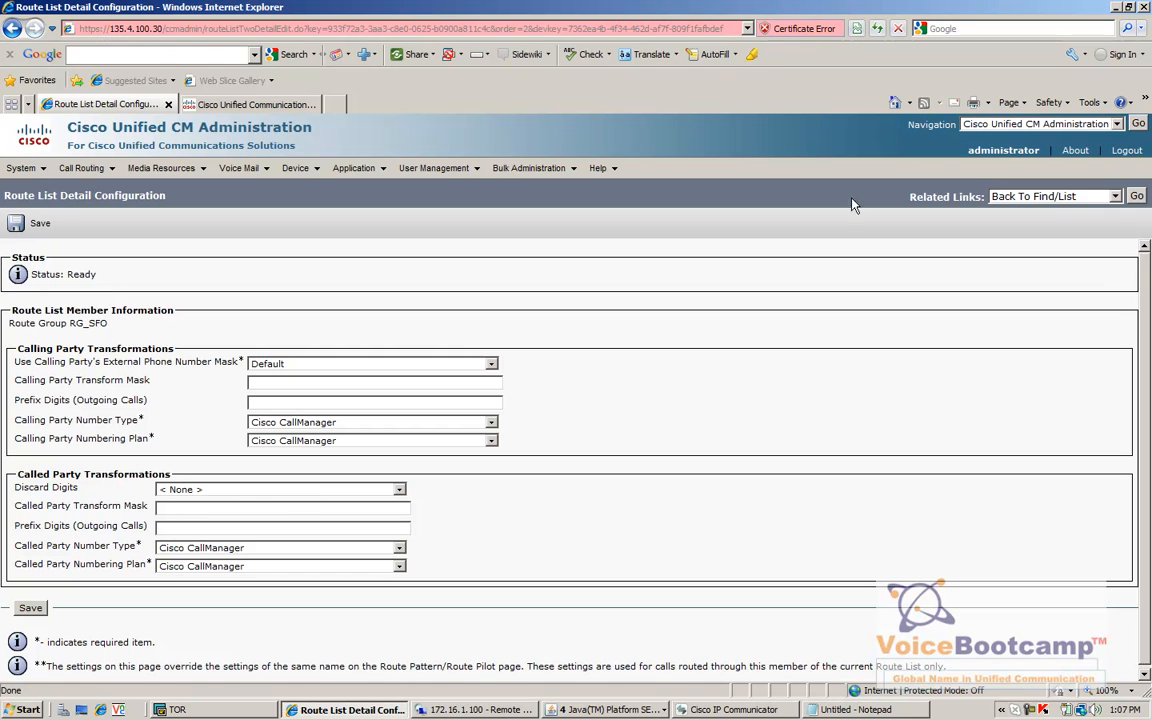
pyautogui.click(20, 223)
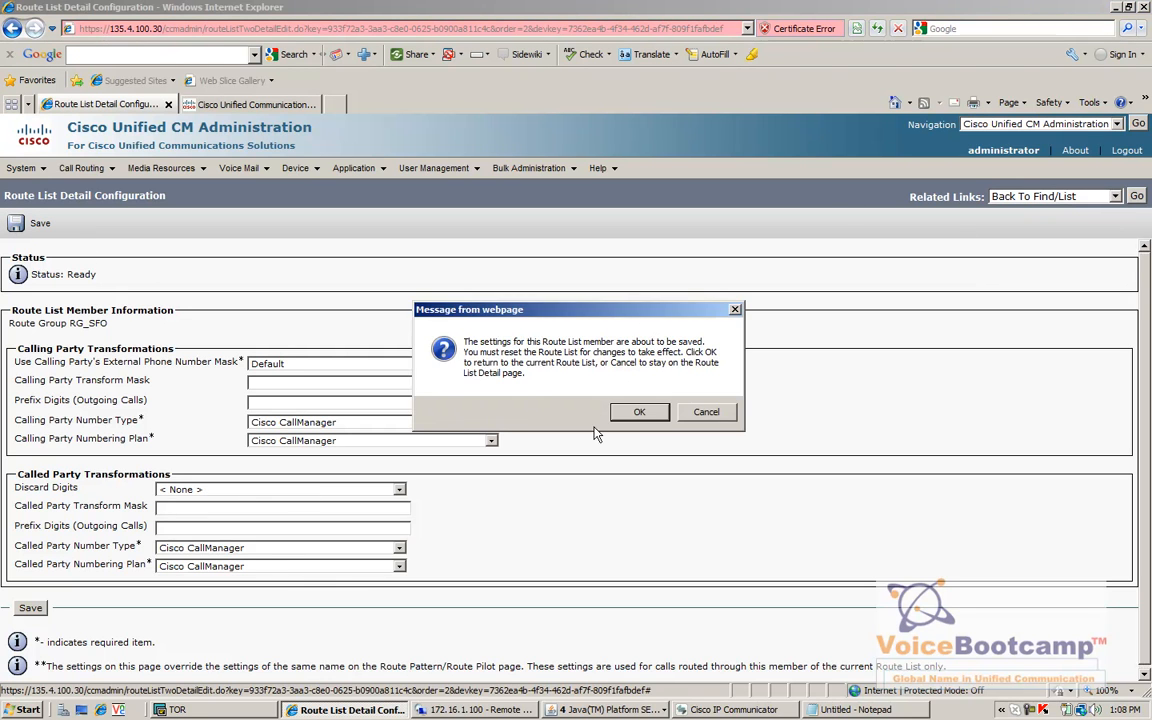
pyautogui.click(658, 418)
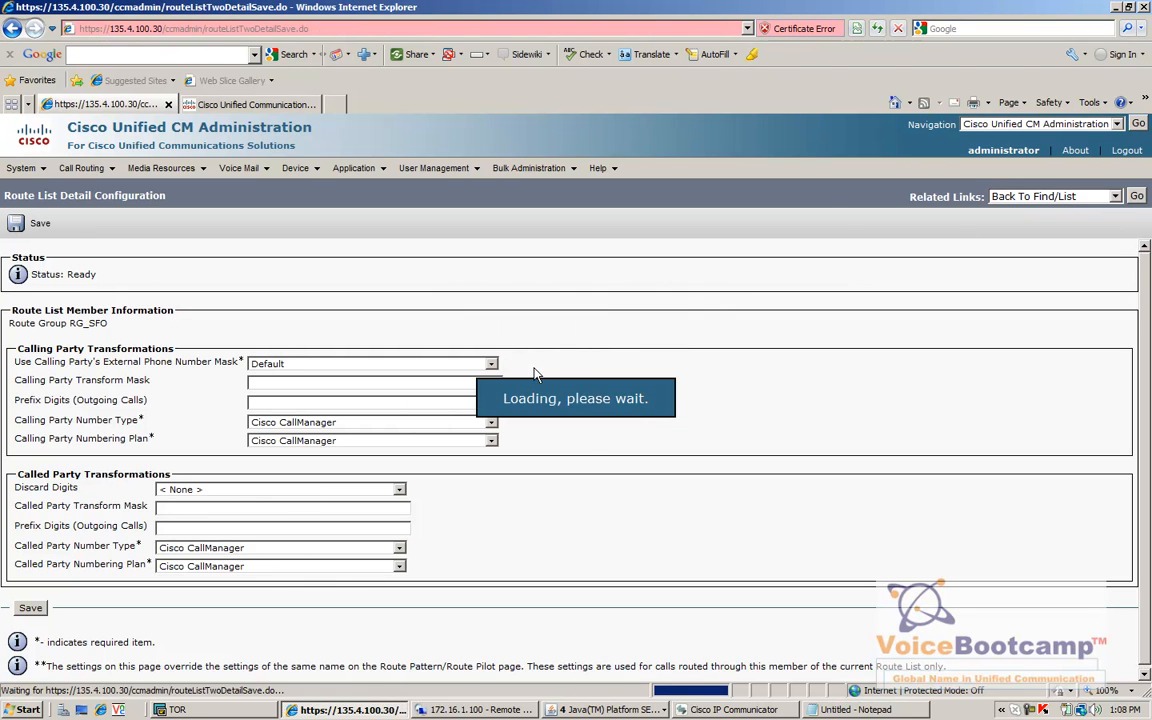
# Step: Reset the RL_PSTN_withBackup route list and close the Device Reset window
pyautogui.click(185, 223)
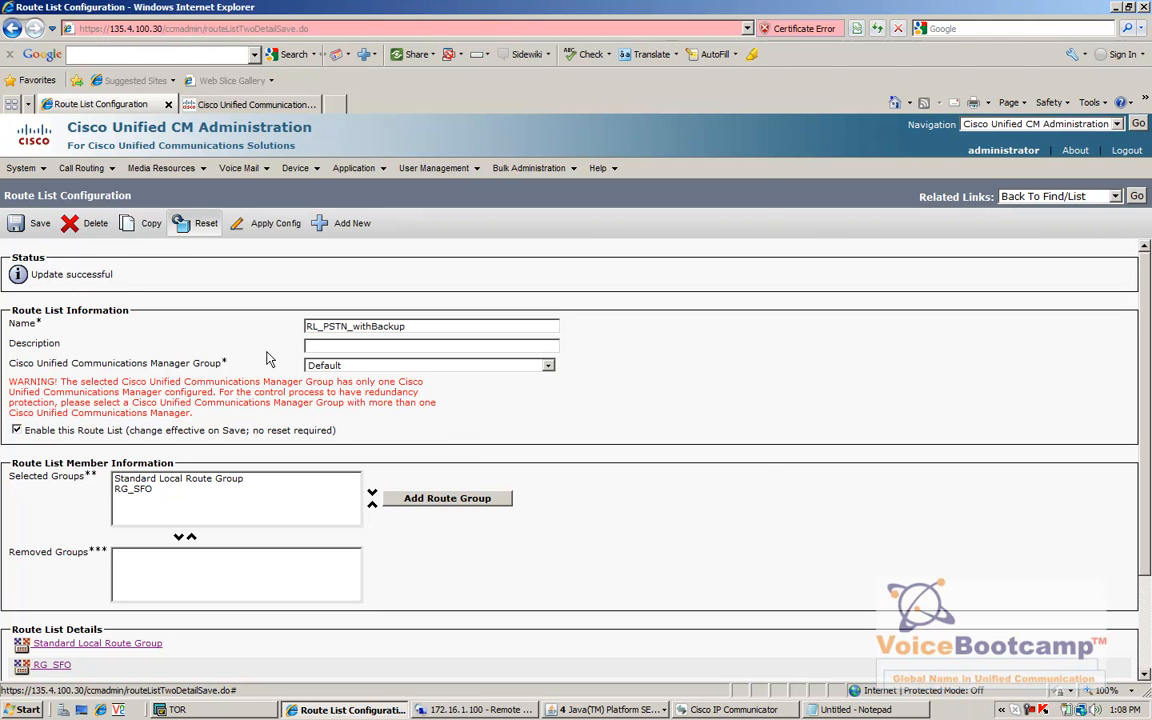
pyautogui.click(195, 224)
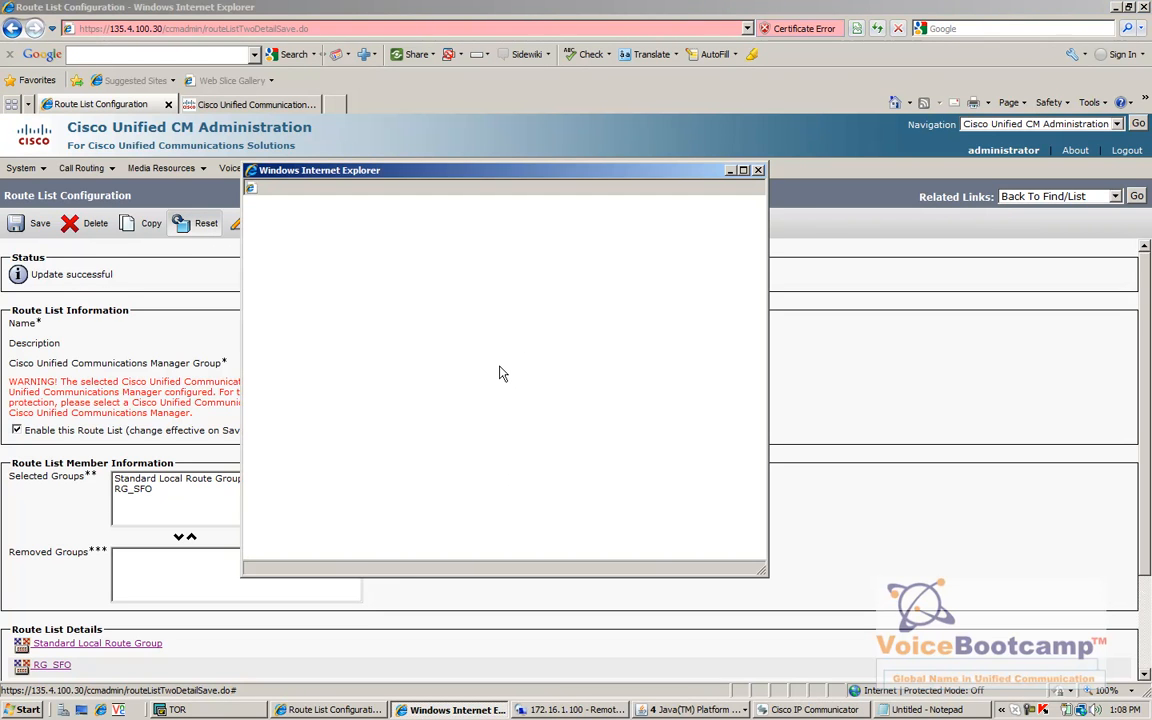
pyautogui.click(360, 425)
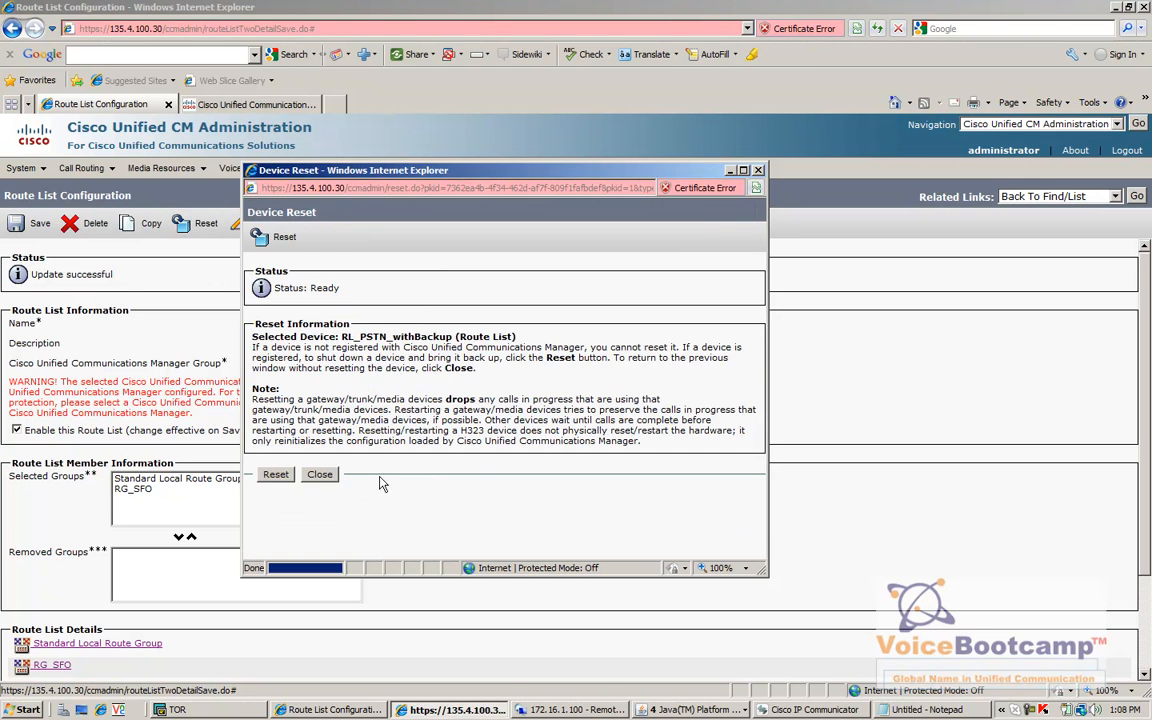
pyautogui.click(276, 474)
pyautogui.click(319, 474)
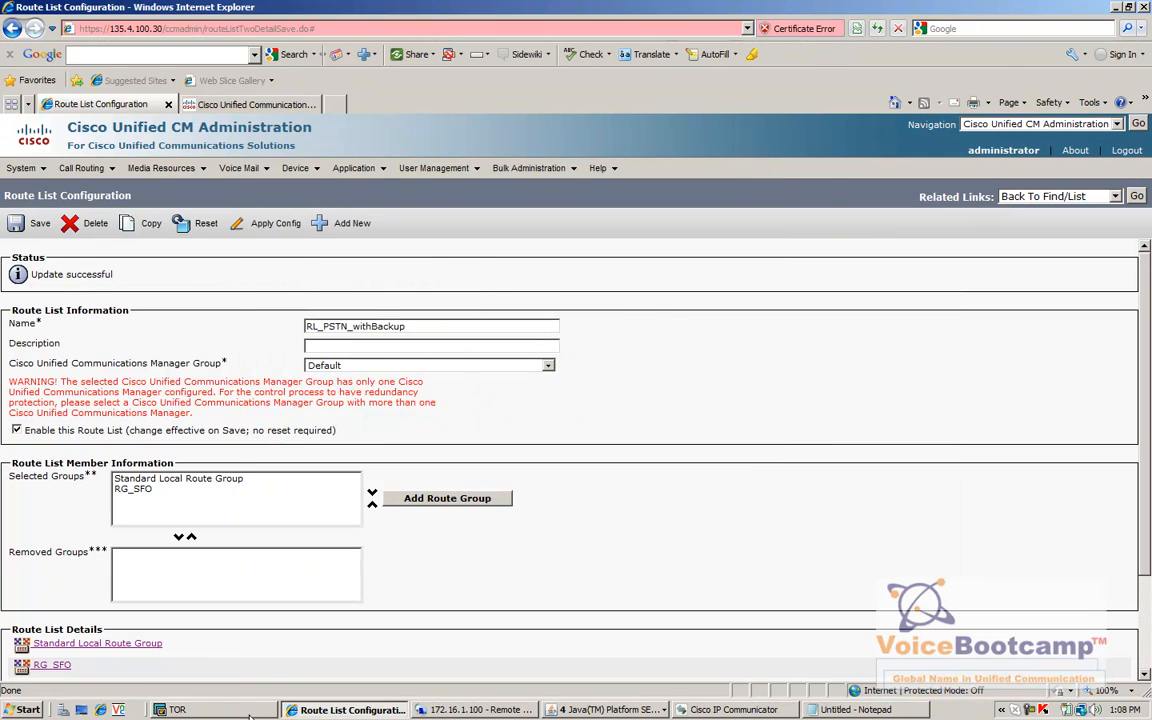
# Step: Switch to the TOR router console, clear its screen and scrollback, and bring up a fresh prompt
pyautogui.hotkey('alt', 'Tab')
pyautogui.click(64, 34)
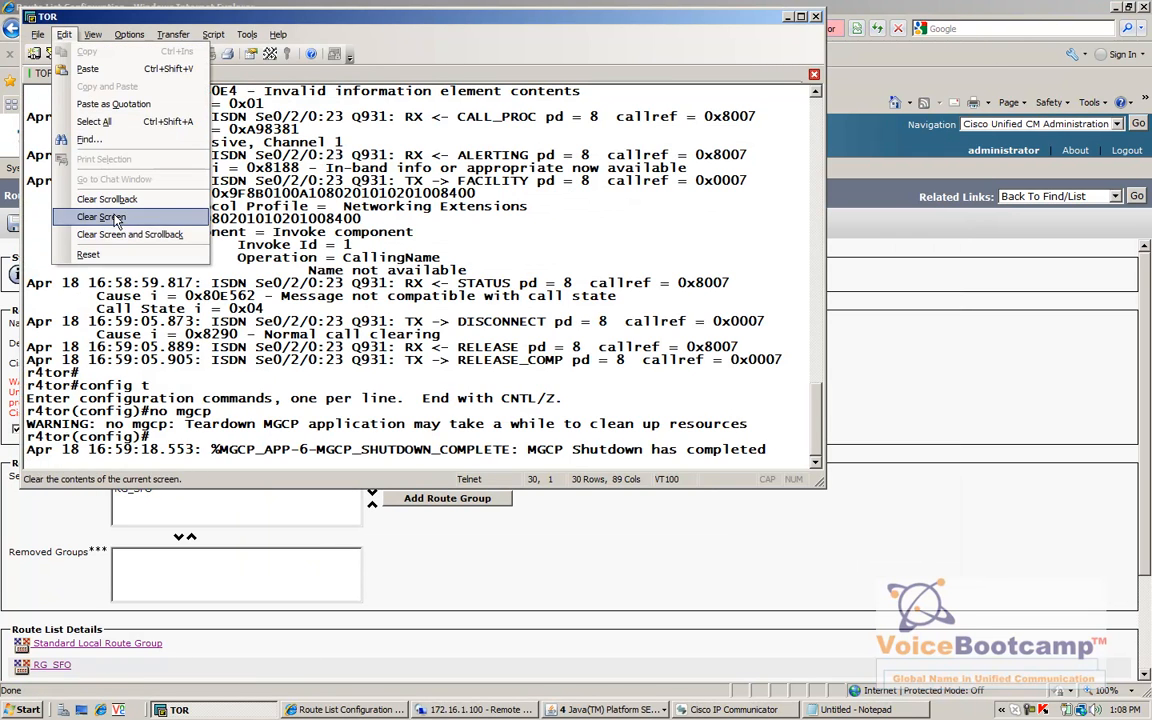
pyautogui.click(116, 235)
pyautogui.press('Return')
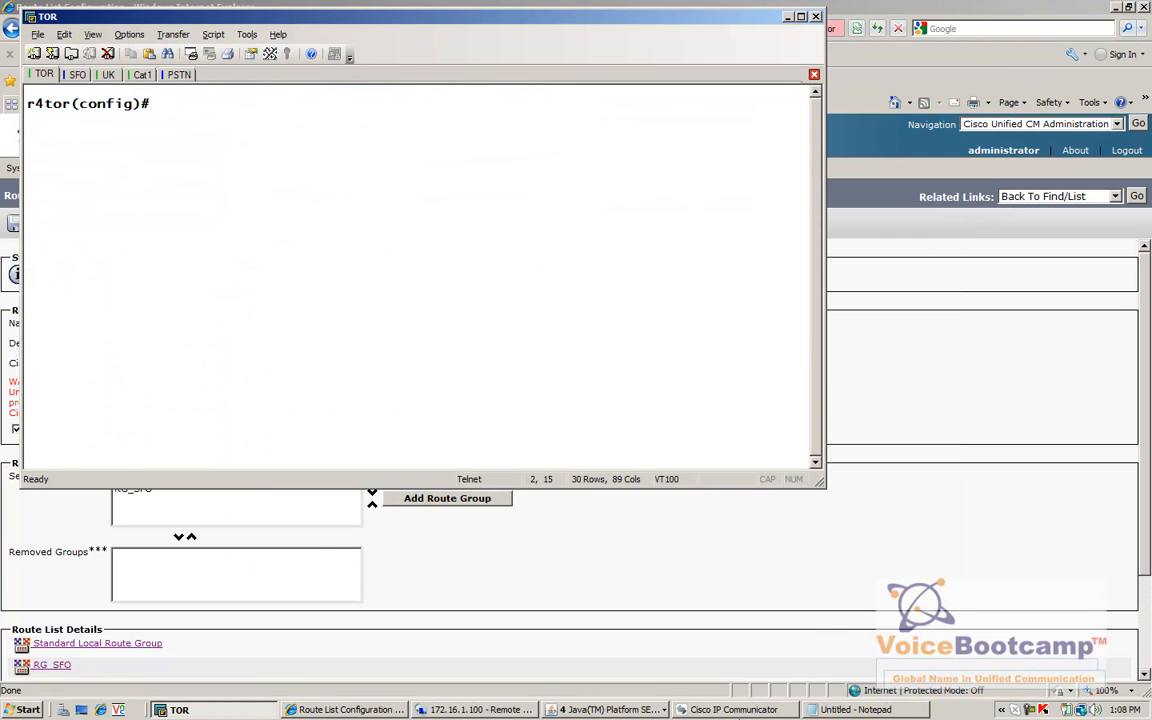
# Step: Redial the last number from Phone 2 and move the phone window aside to keep the TOR console in view
pyautogui.click(733, 709)
pyautogui.click(610, 709)
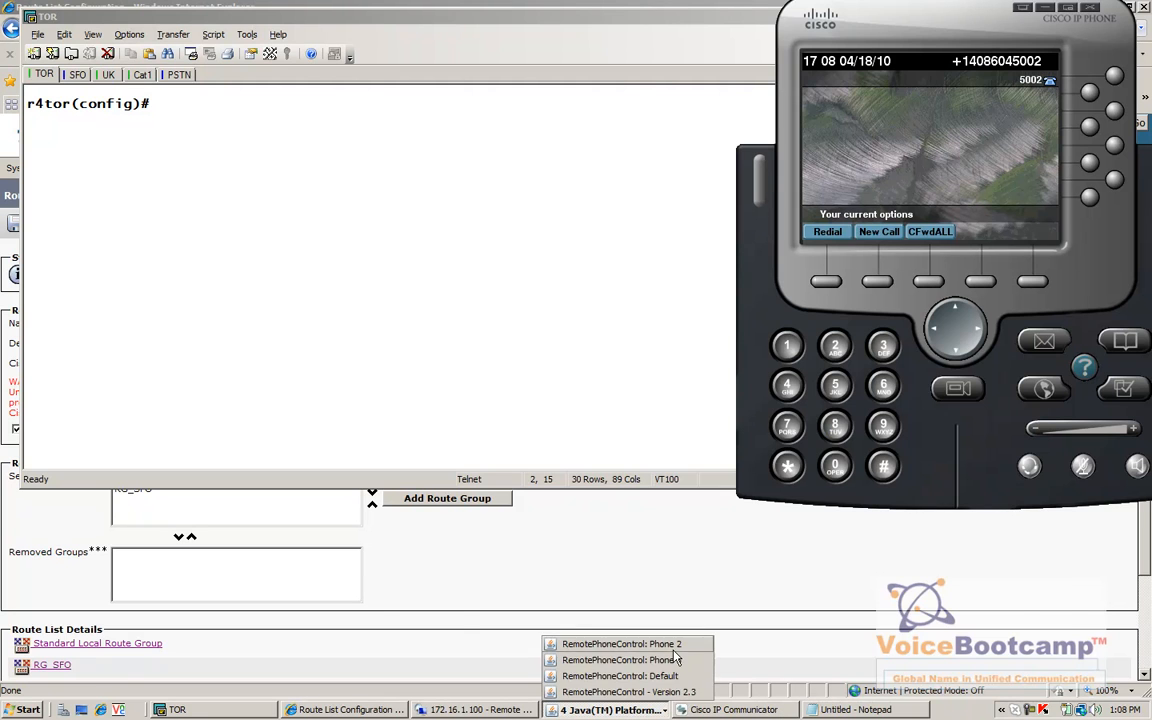
pyautogui.click(620, 660)
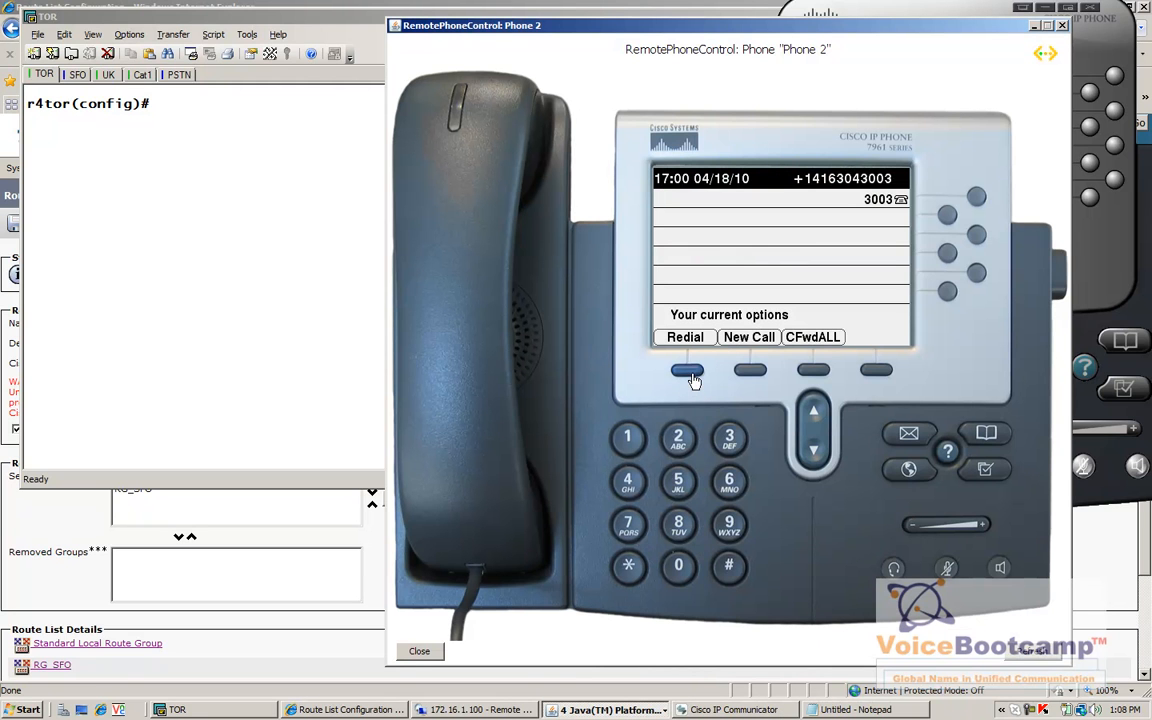
pyautogui.moveTo(648, 28); pyautogui.dragTo(808, 37)
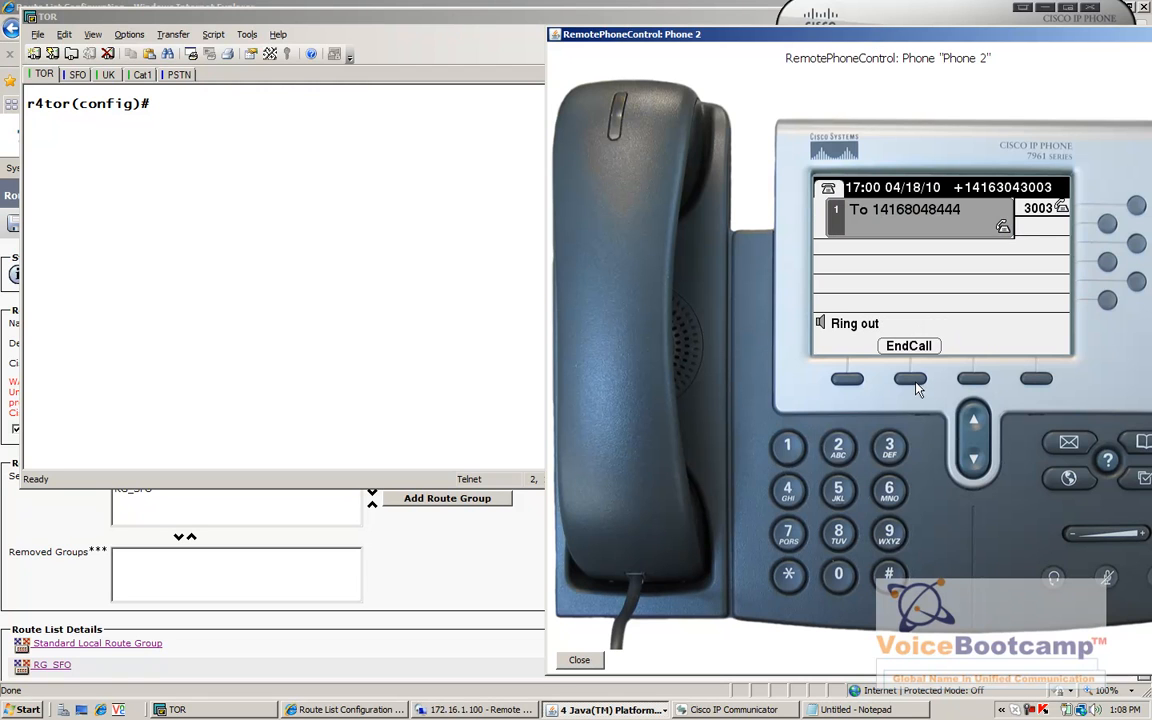
# Step: Re-enable MGCP on the TOR router with the mgcp command
pyautogui.click(496, 352)
pyautogui.write('mgcp')
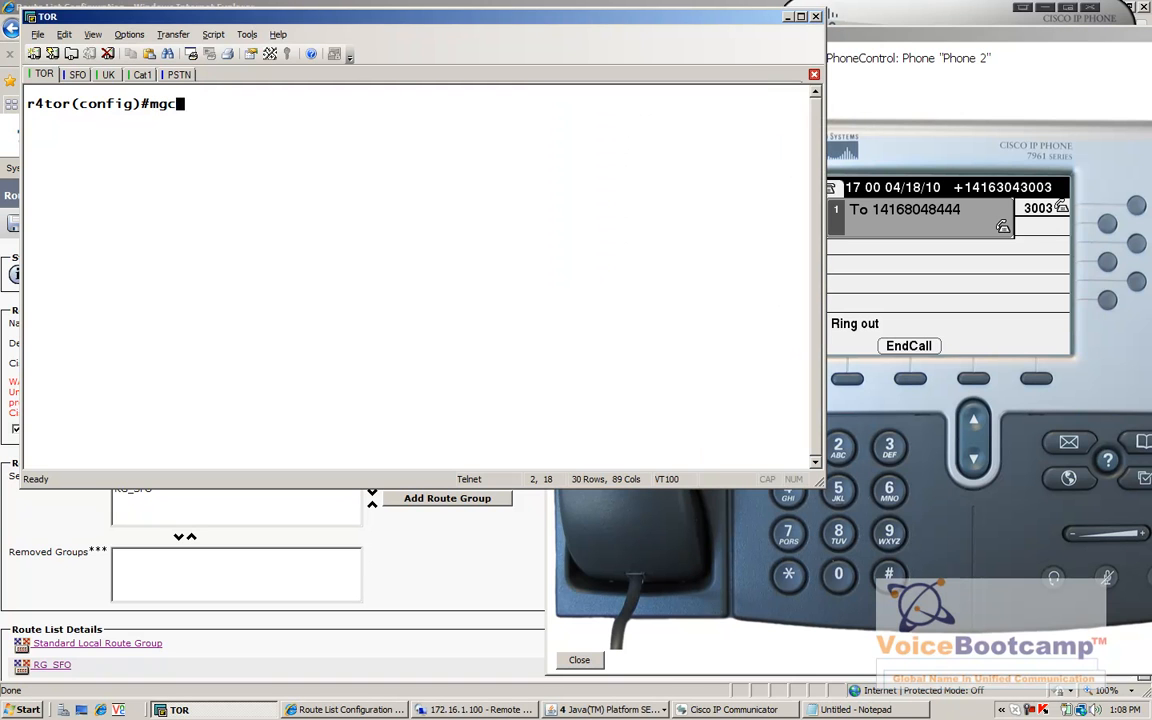
pyautogui.press('Return')
# Step: End the test call on Phone 2 and examine that call's called party number in the SFO console's Q931 output
pyautogui.click(901, 383)
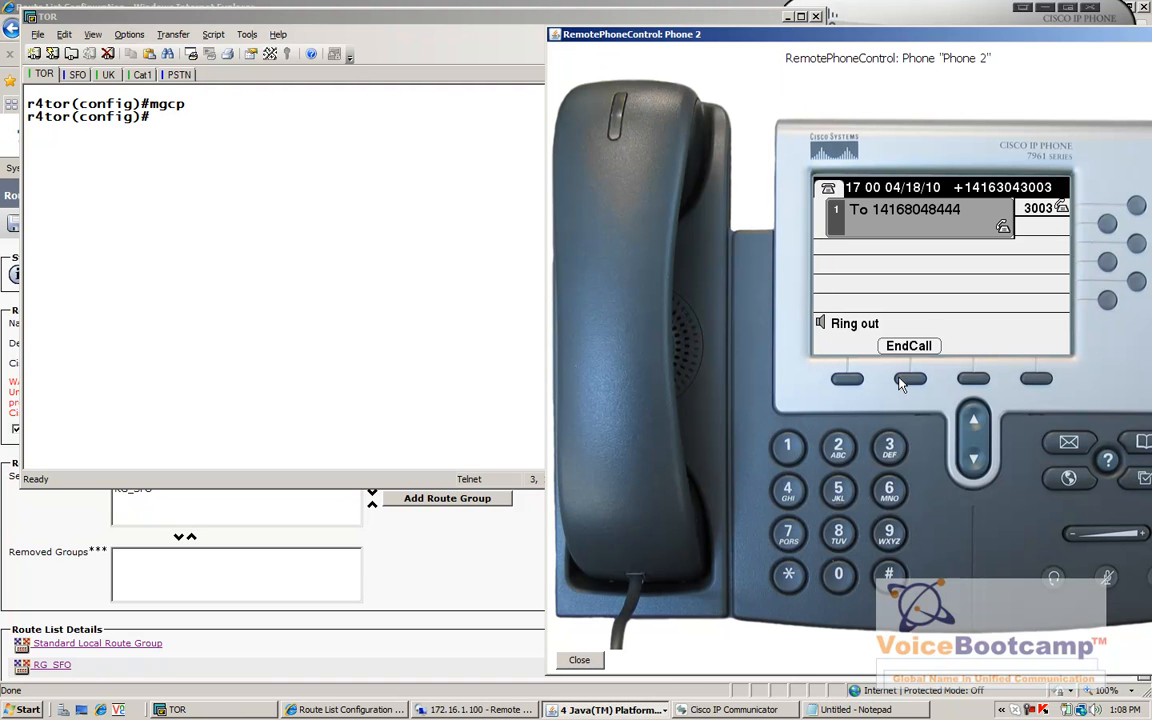
pyautogui.click(901, 383)
pyautogui.click(72, 74)
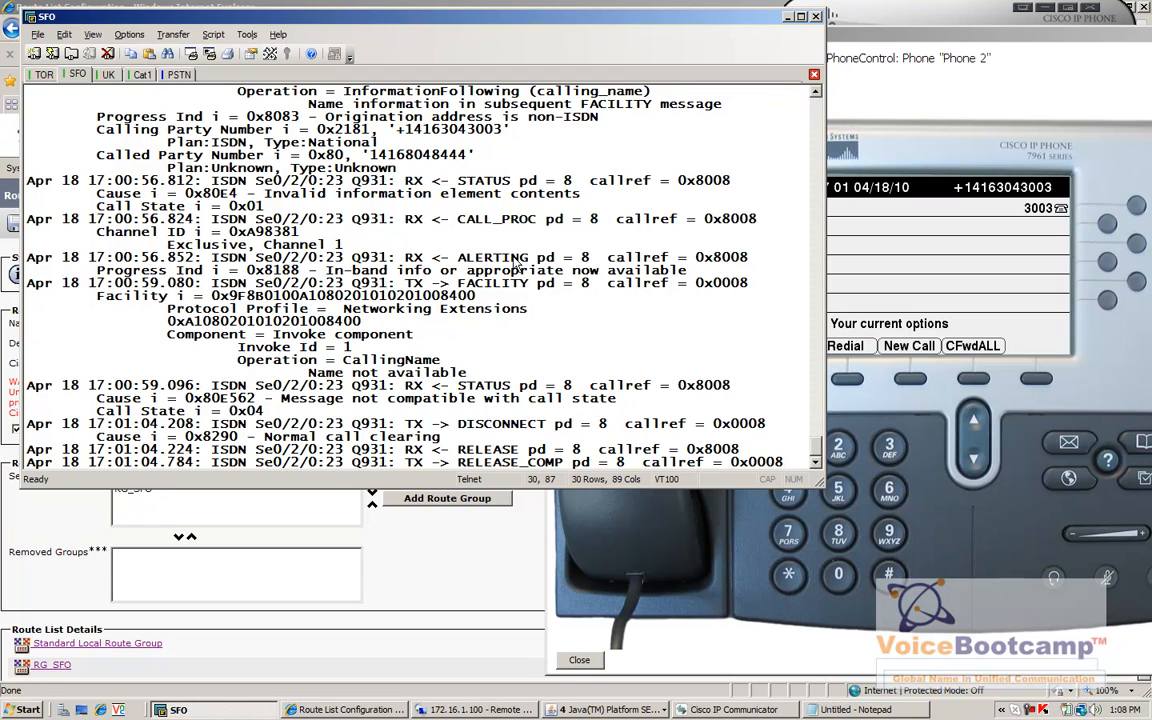
pyautogui.moveTo(469, 160); pyautogui.dragTo(338, 153)
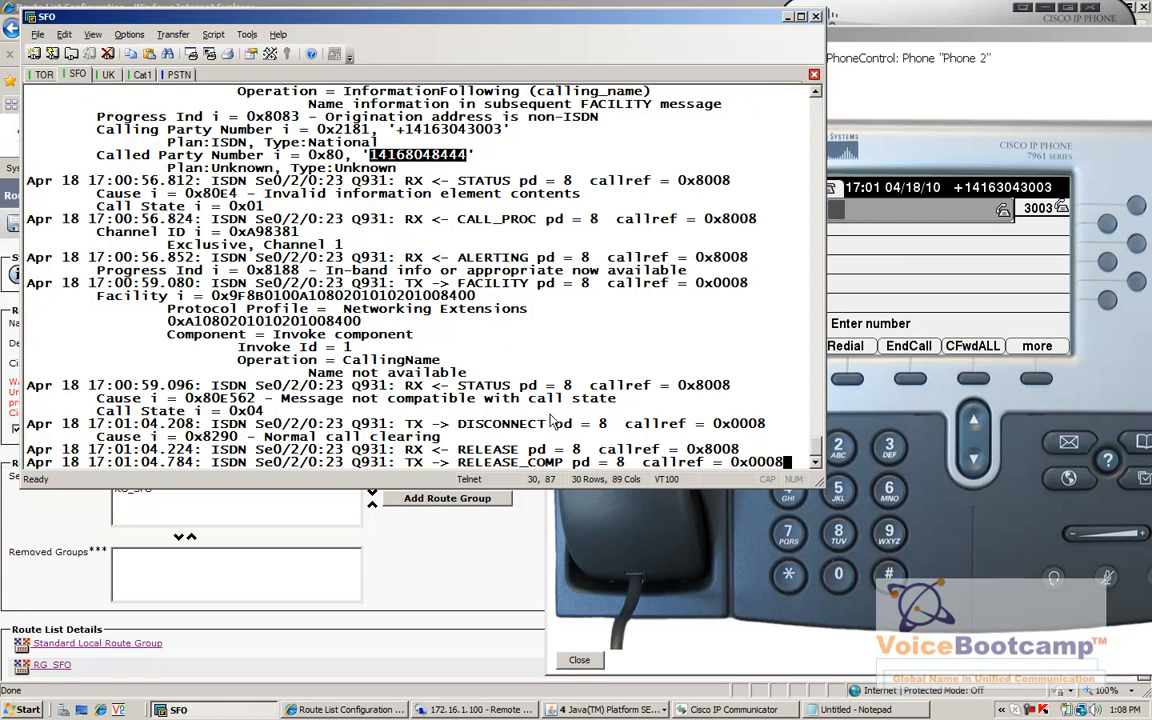
# Step: Switch to the TOR console, leave configuration mode, and check the router's ISDN status with show isdn status
pyautogui.click(42, 74)
pyautogui.write('end')
pyautogui.press('Return')
pyautogui.write('show isdn statu')
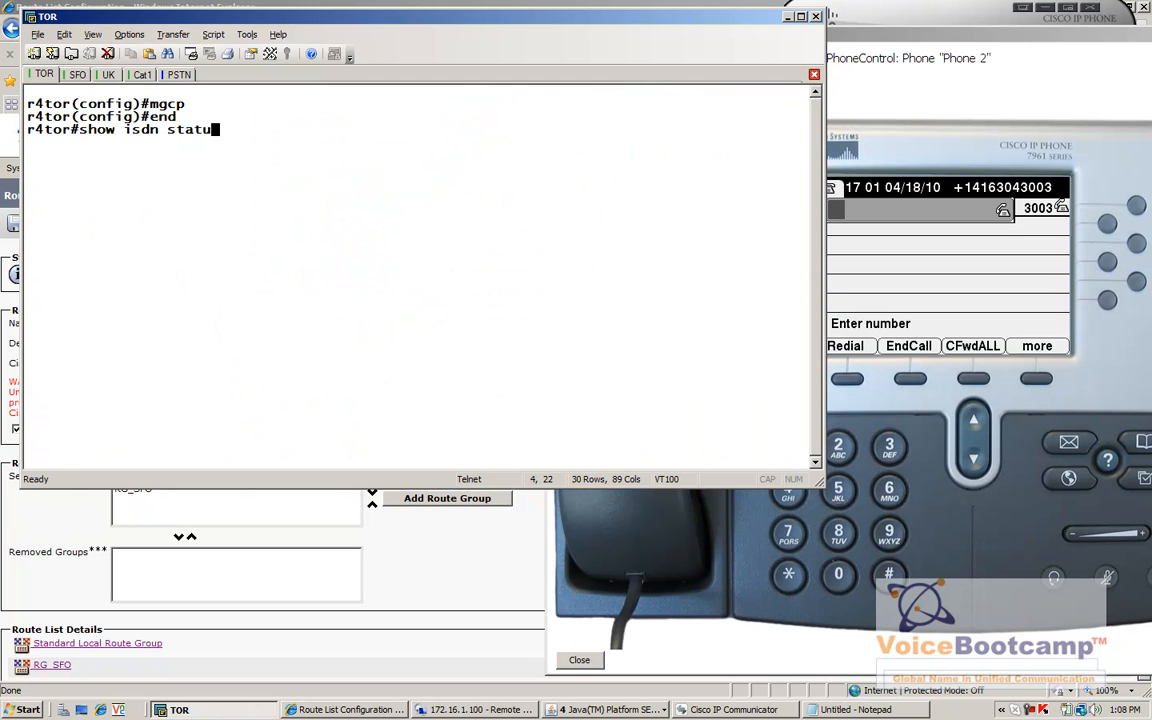
pyautogui.write('s')
pyautogui.press('Return')
pyautogui.press('q')
# Step: Clear the TOR console's screen and scrollback and redial the last number from Phone 2
pyautogui.click(63, 34)
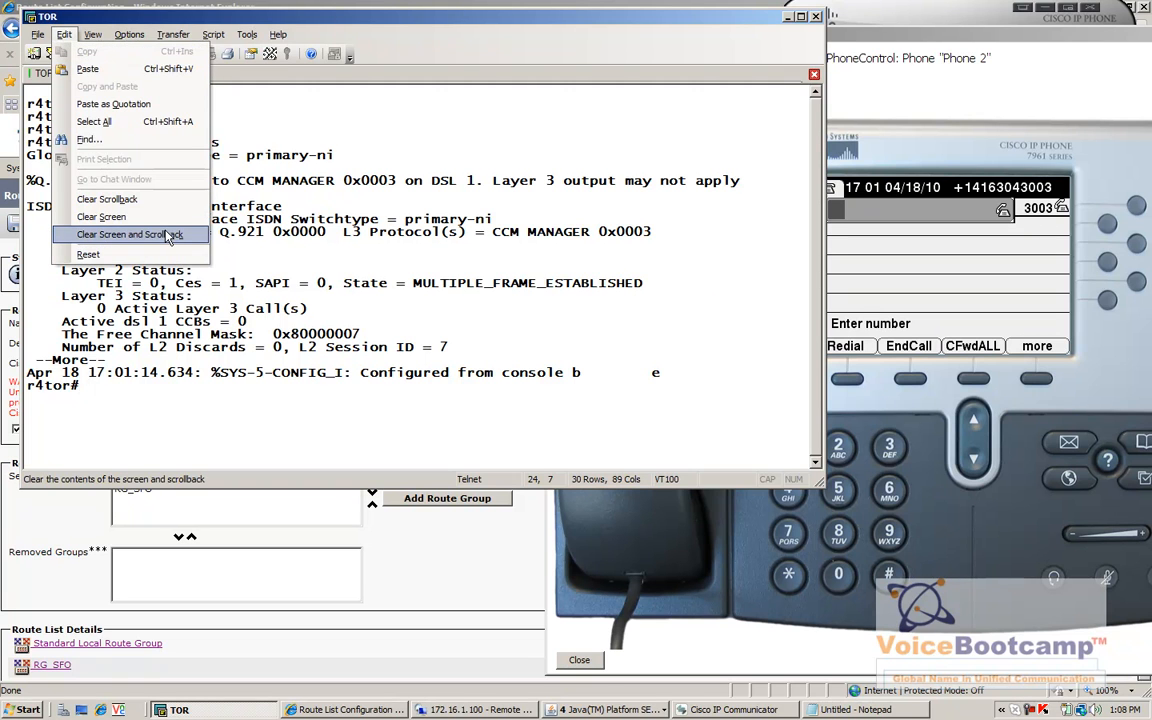
pyautogui.click(168, 235)
pyautogui.click(957, 267)
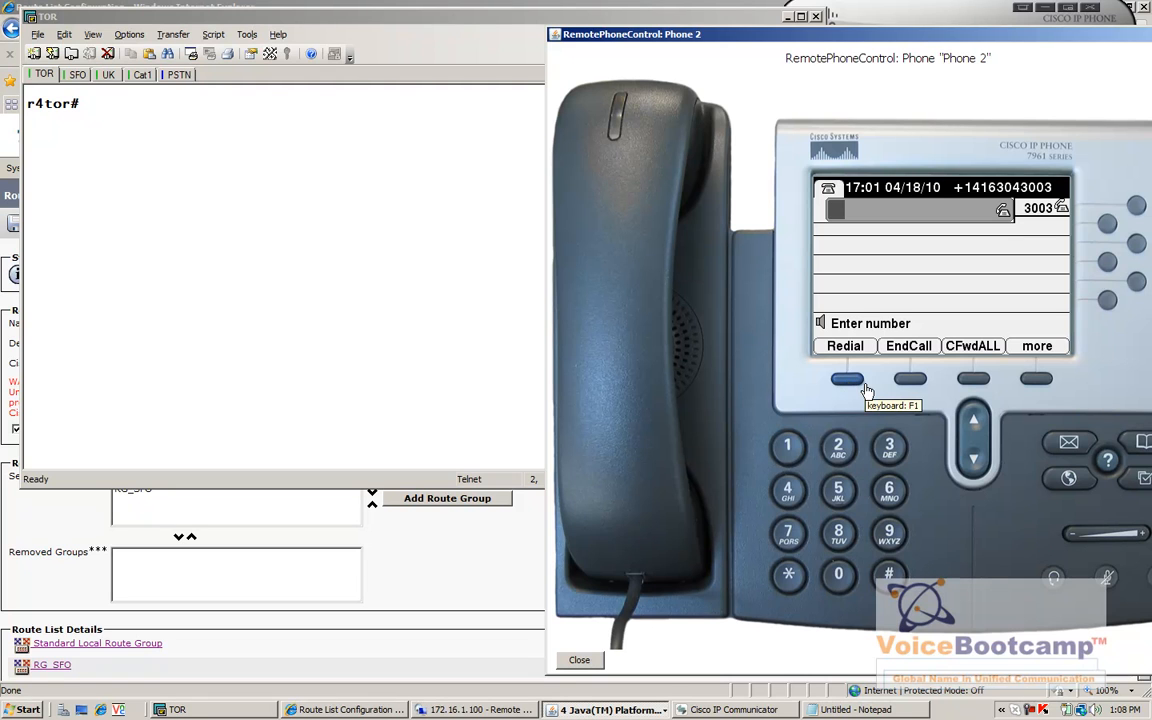
pyautogui.click(321, 328)
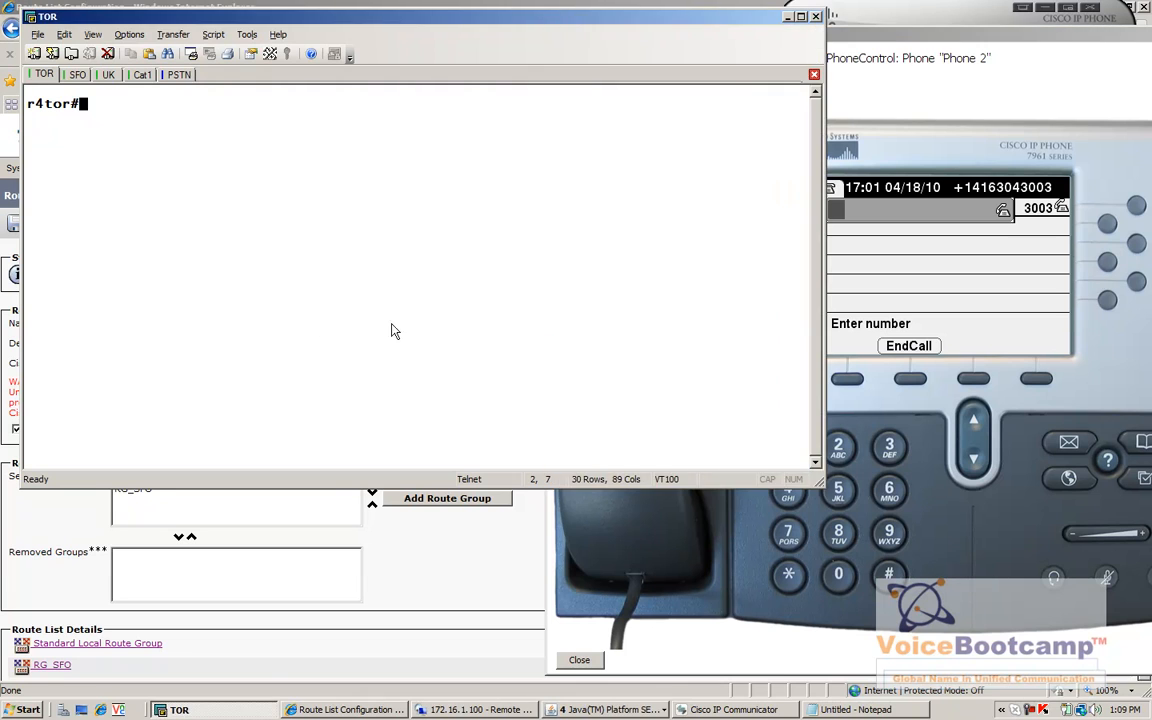
pyautogui.click(900, 311)
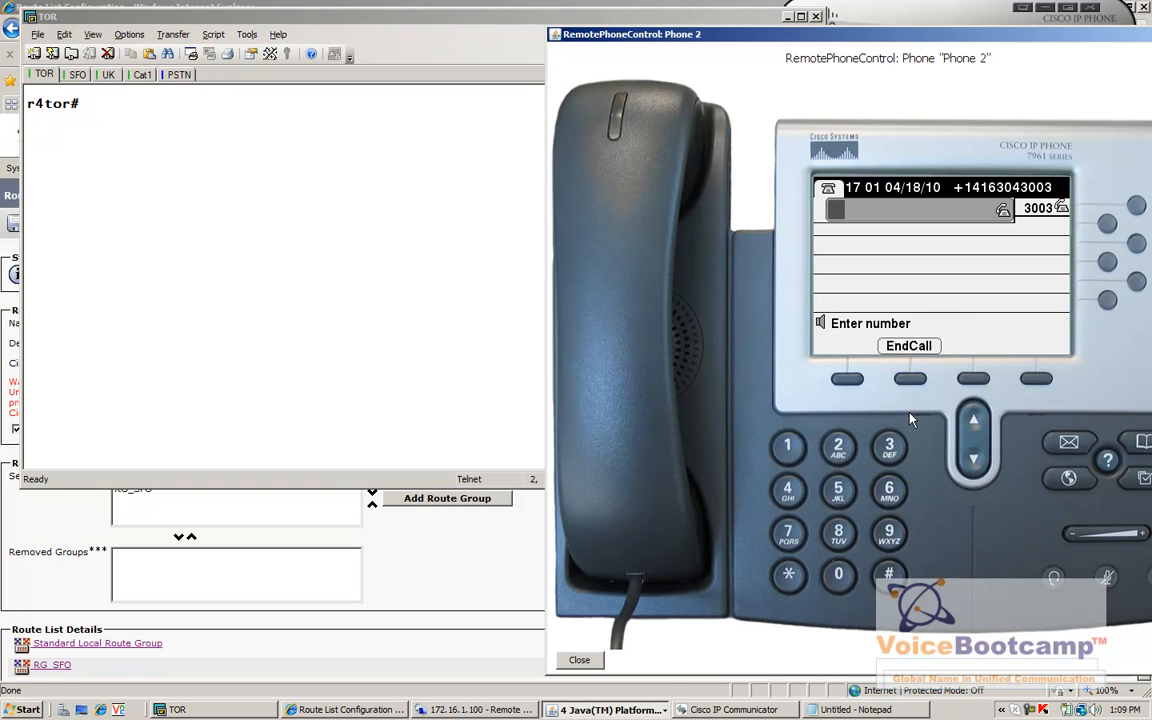
pyautogui.click(856, 383)
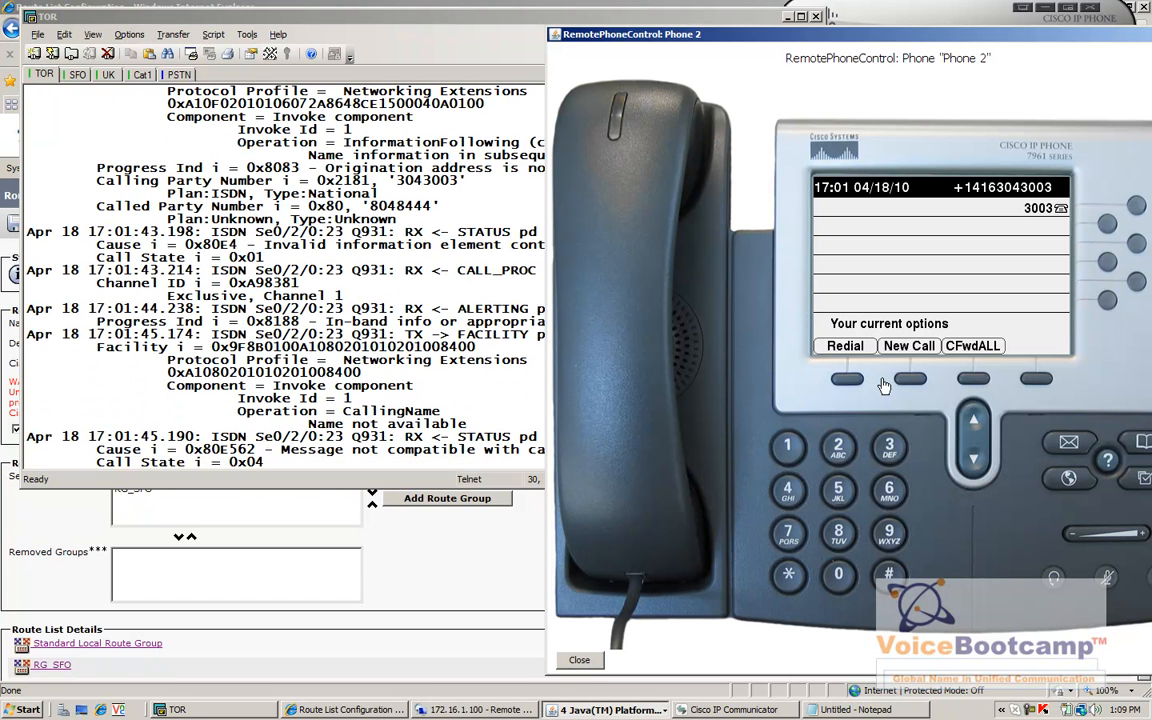
# Step: End the Phone 2 call and examine its called party number in the TOR console's Q931 output
pyautogui.click(435, 215)
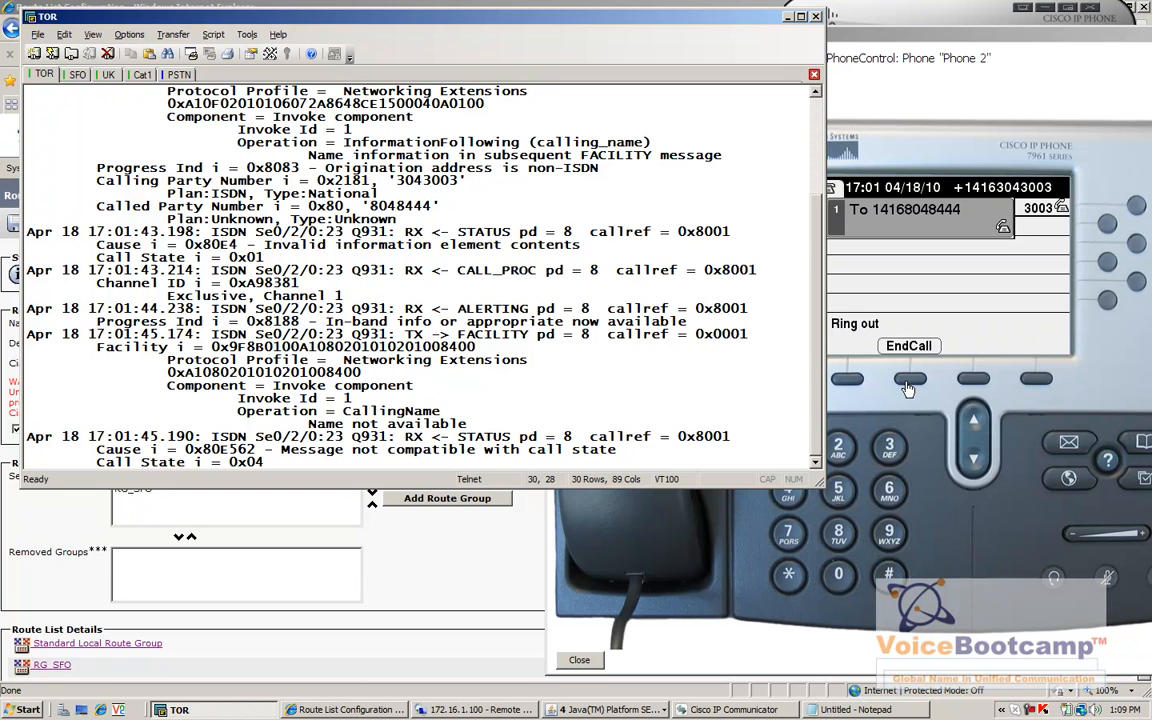
pyautogui.click(907, 382)
pyautogui.click(410, 243)
pyautogui.moveTo(447, 155); pyautogui.dragTo(360, 154)
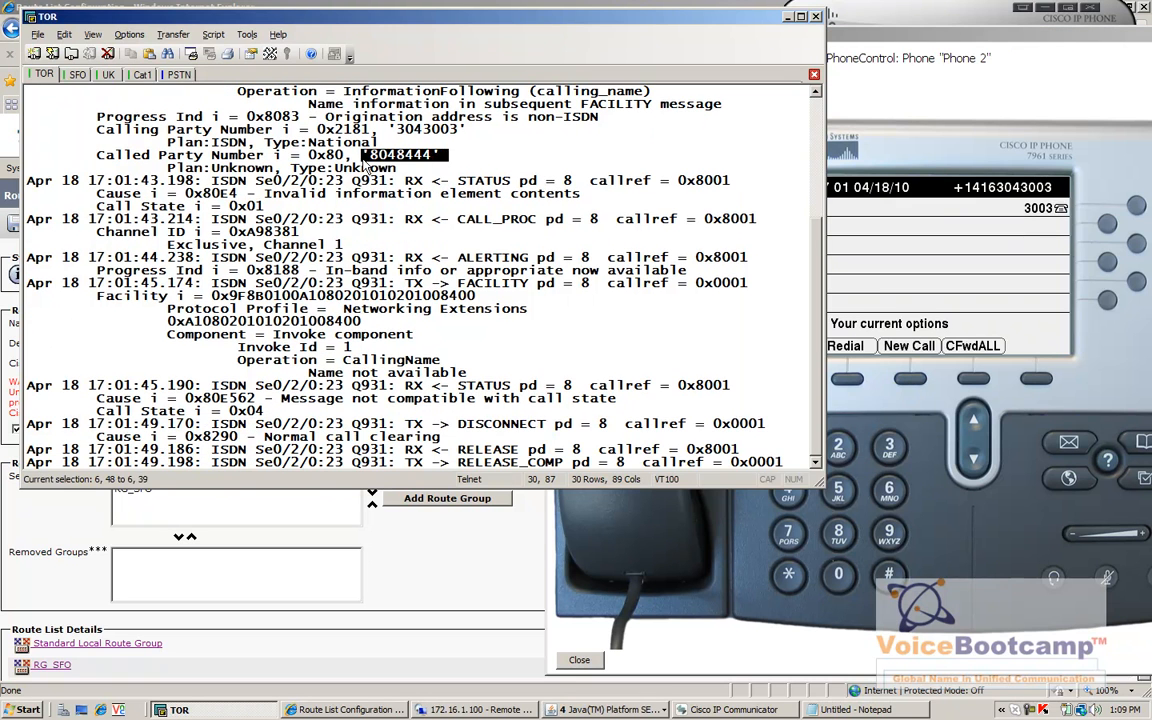
# Step: Highlight the relevant passages in the Notepad notes for review, then return to the TOR console
pyautogui.click(832, 710)
pyautogui.moveTo(41, 82); pyautogui.dragTo(404, 78)
pyautogui.moveTo(926, 87); pyautogui.dragTo(1020, 87)
pyautogui.click(1117, 7)
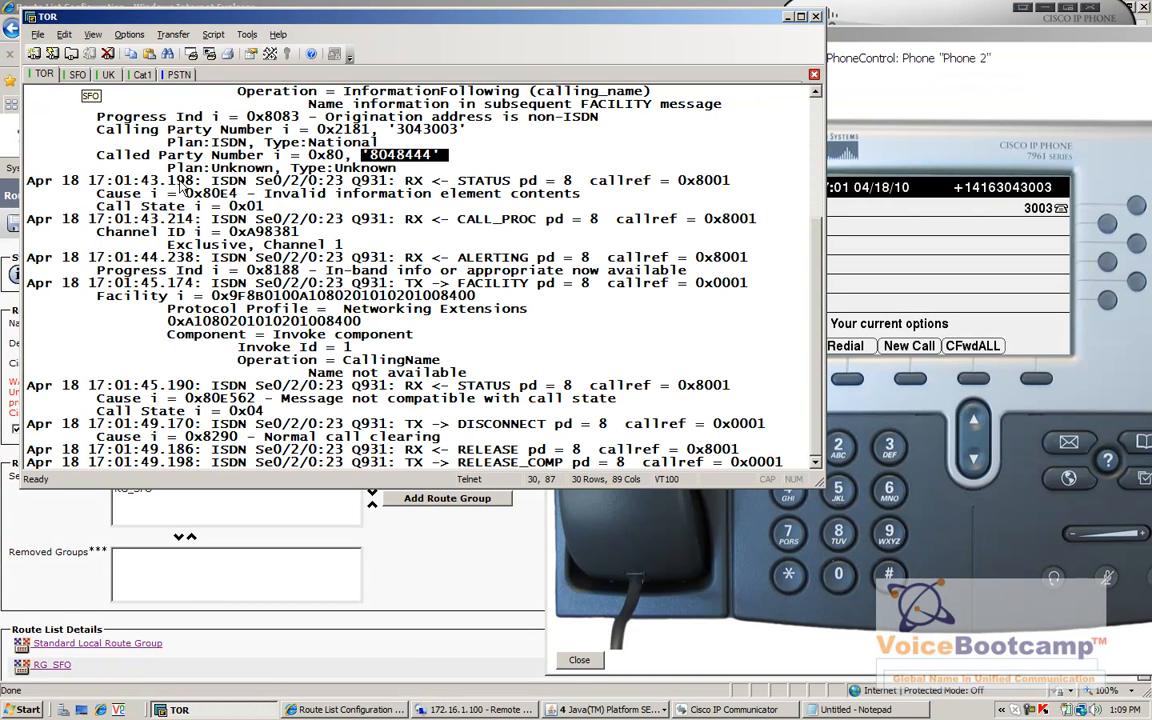
# Step: Enter configuration mode on the TOR router and disable MGCP with no mgcp
pyautogui.moveTo(268, 270); pyautogui.dragTo(268, 283)
pyautogui.write('h')
pyautogui.press('Return')
pyautogui.write('config t')
pyautogui.press('Return')
pyautogui.write('no mgcp')
pyautogui.press('Return')
# Step: Switch to the SFO console, bring up a fresh prompt, and clear its screen
pyautogui.click(78, 75)
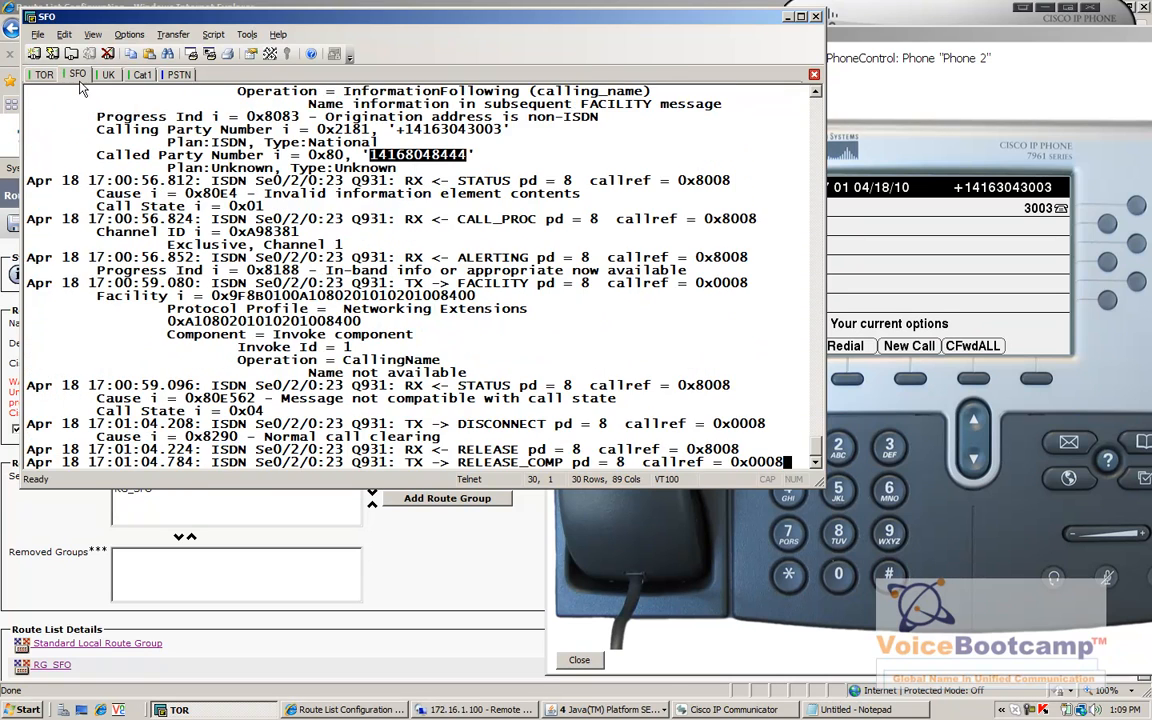
pyautogui.press('Return')
pyautogui.press('Return')
pyautogui.press('Return')
pyautogui.click(63, 34)
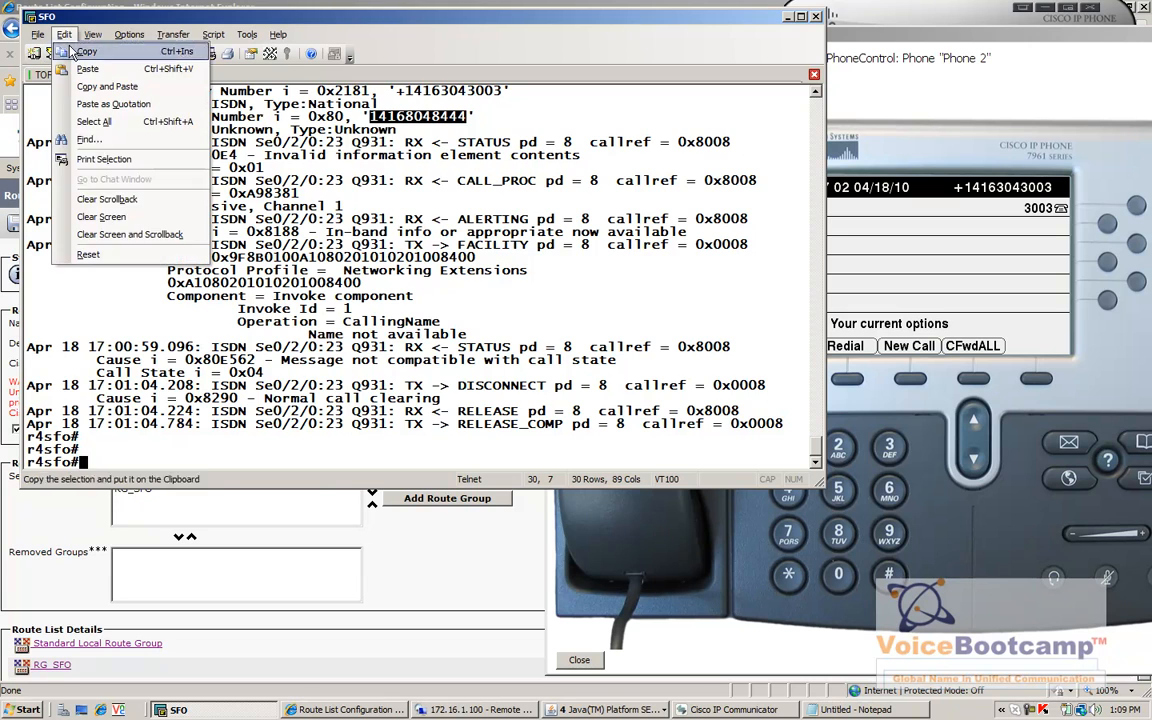
pyautogui.click(165, 217)
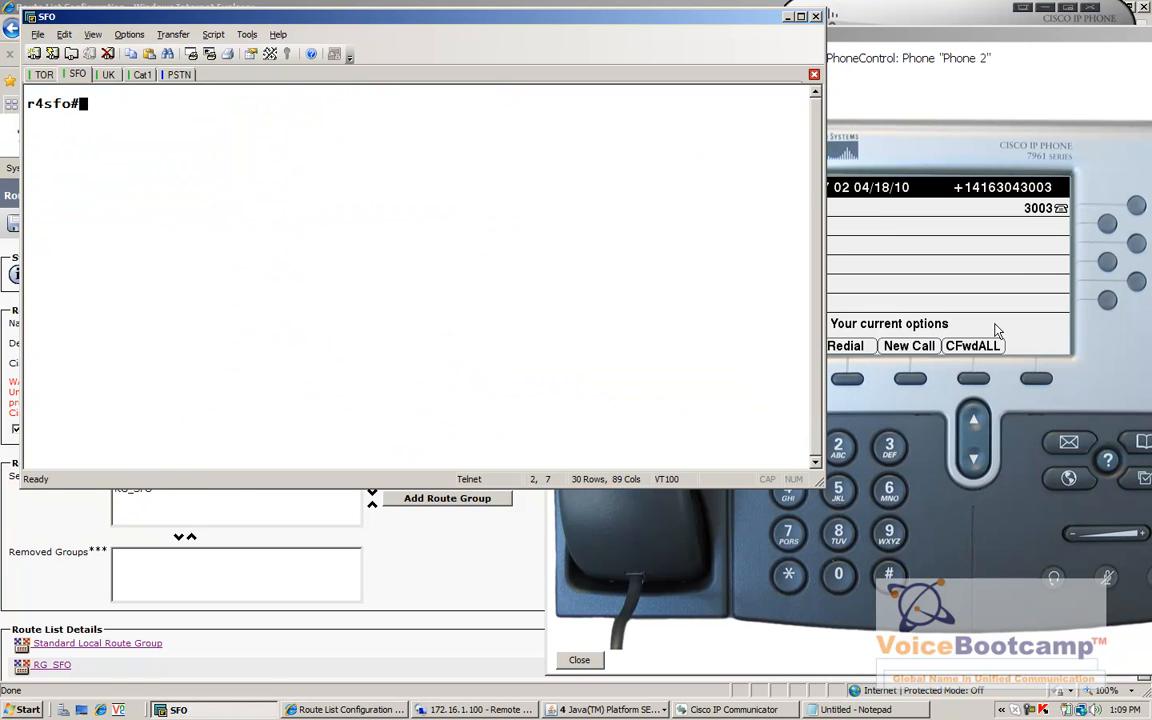
# Step: Redial the last number from Phone 2, examine the called party number in the SFO console, and end the call
pyautogui.click(948, 318)
pyautogui.click(846, 380)
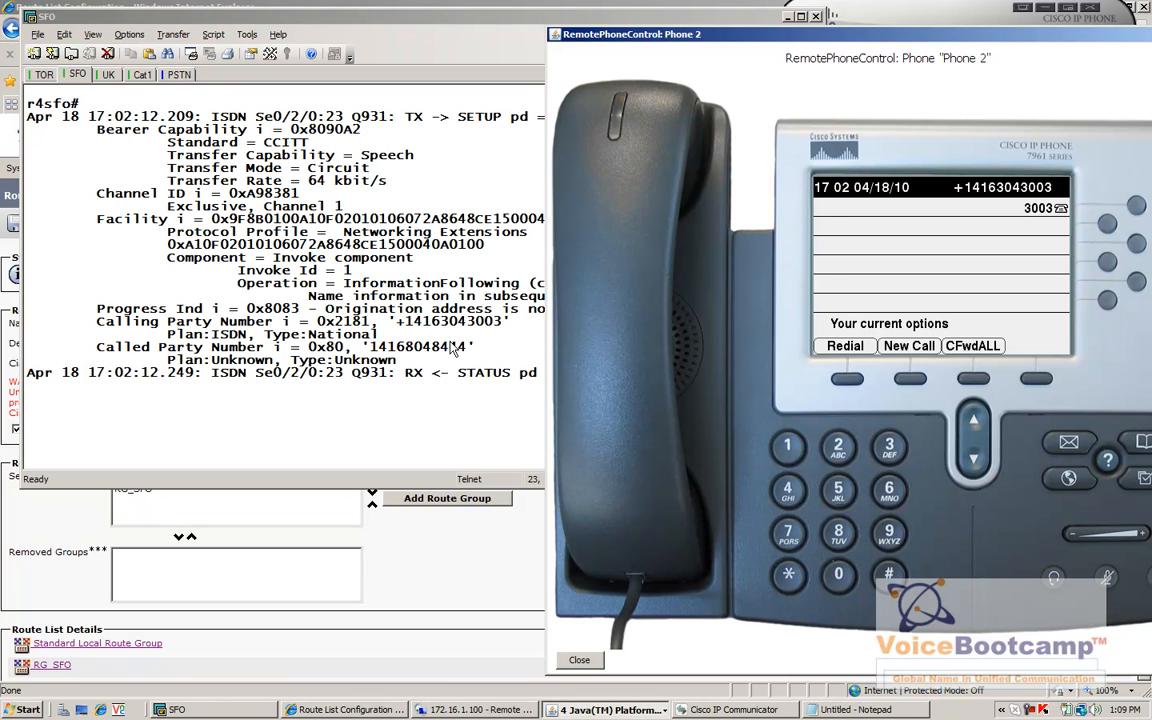
pyautogui.click(452, 347)
pyautogui.moveTo(476, 347); pyautogui.dragTo(370, 350)
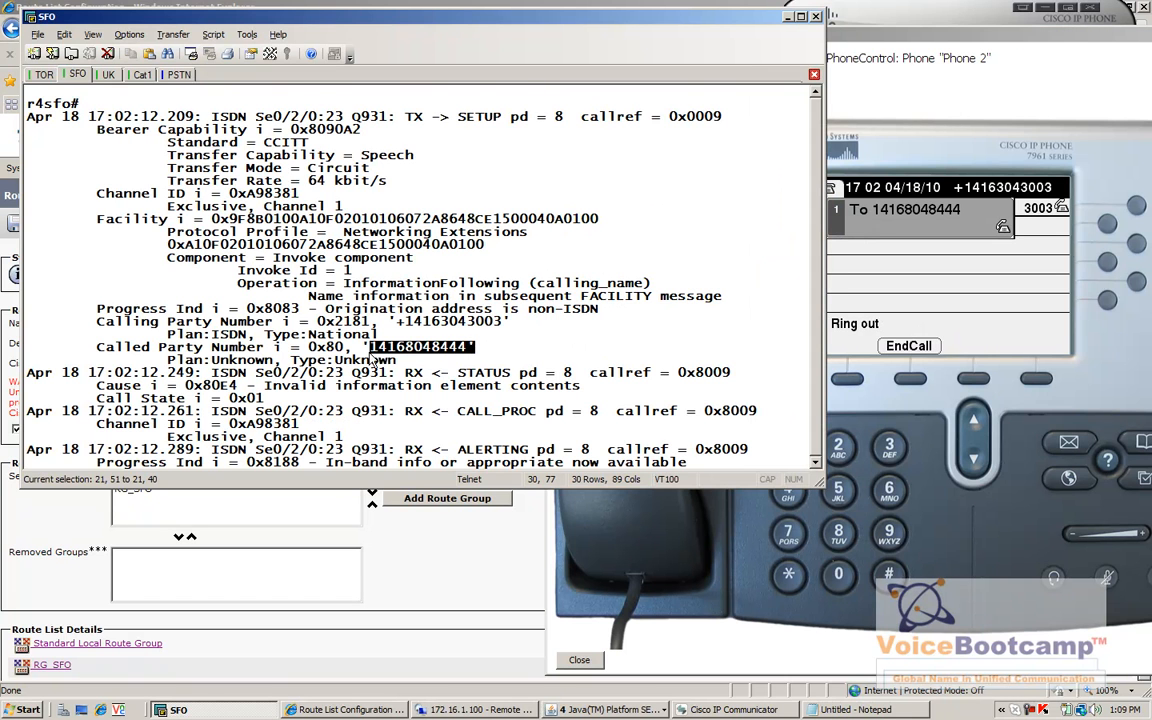
pyautogui.click(918, 387)
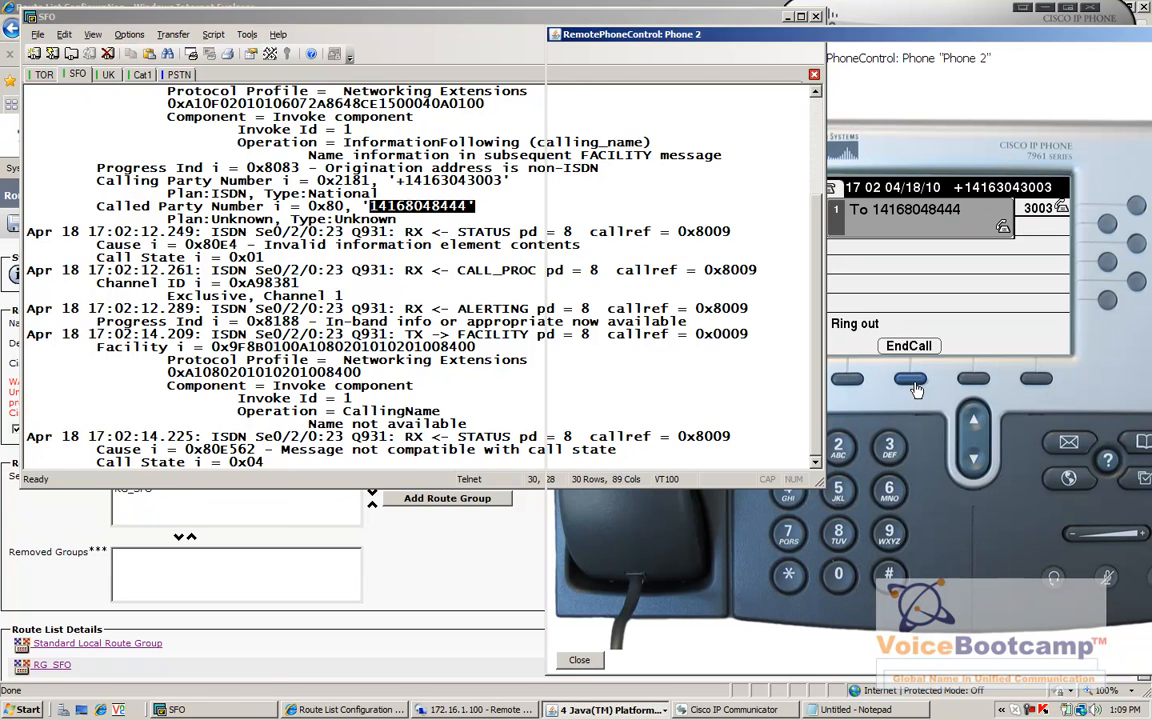
pyautogui.click(921, 386)
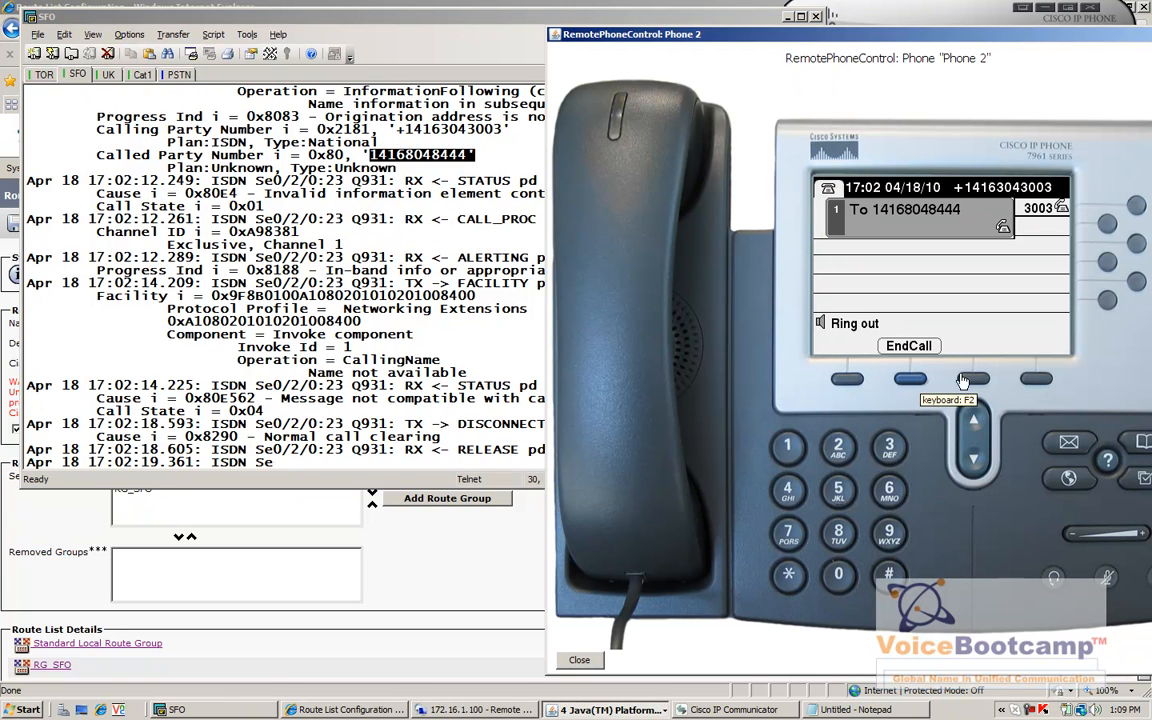
# Step: Examine the transformation settings of RG_SFO in the current route list and of the Standard Local Route Group in RL_PST
pyautogui.click(302, 517)
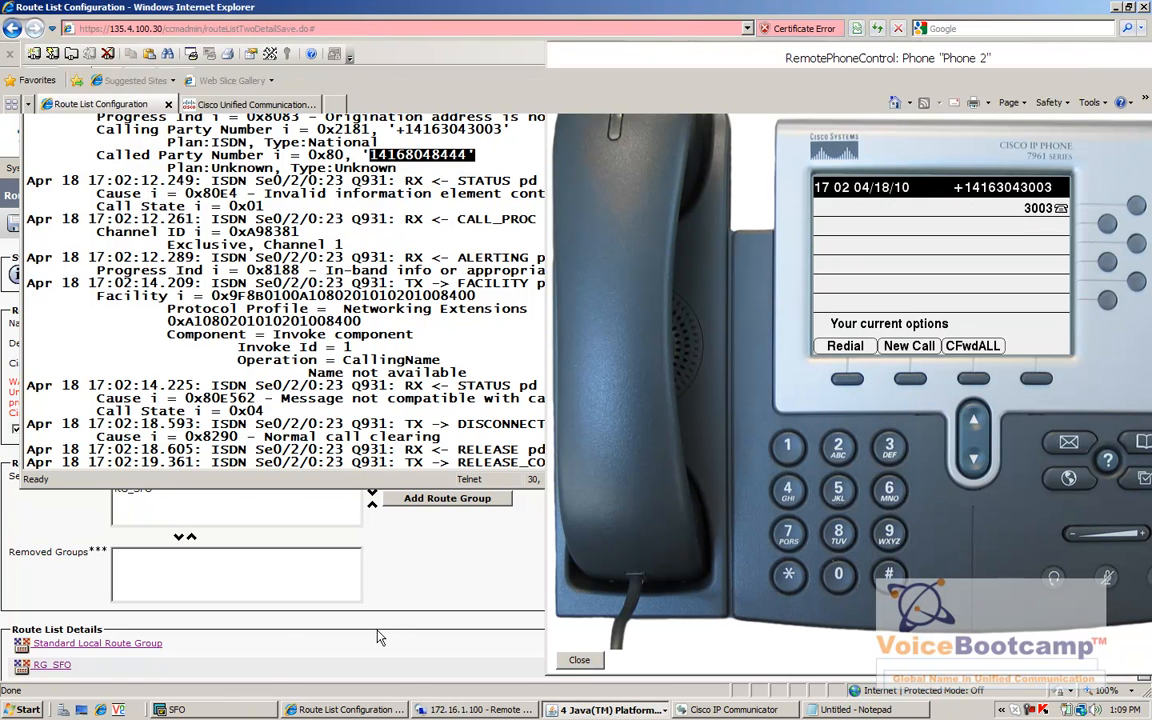
pyautogui.click(51, 664)
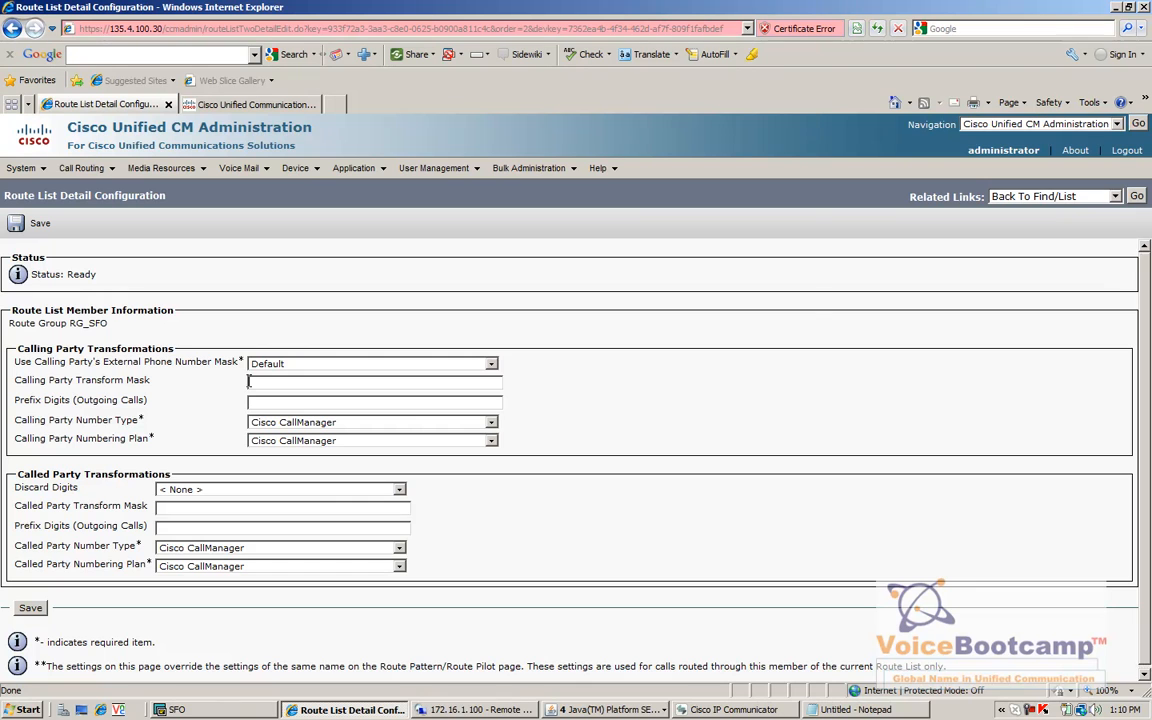
pyautogui.click(1137, 196)
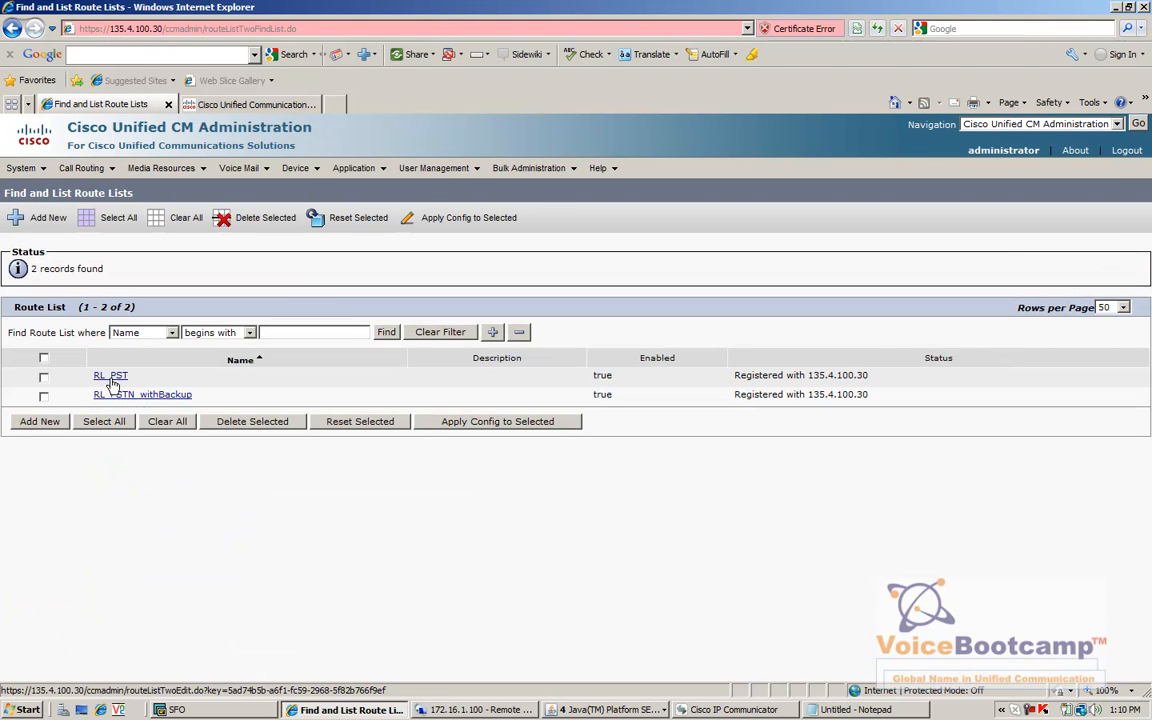
pyautogui.click(110, 377)
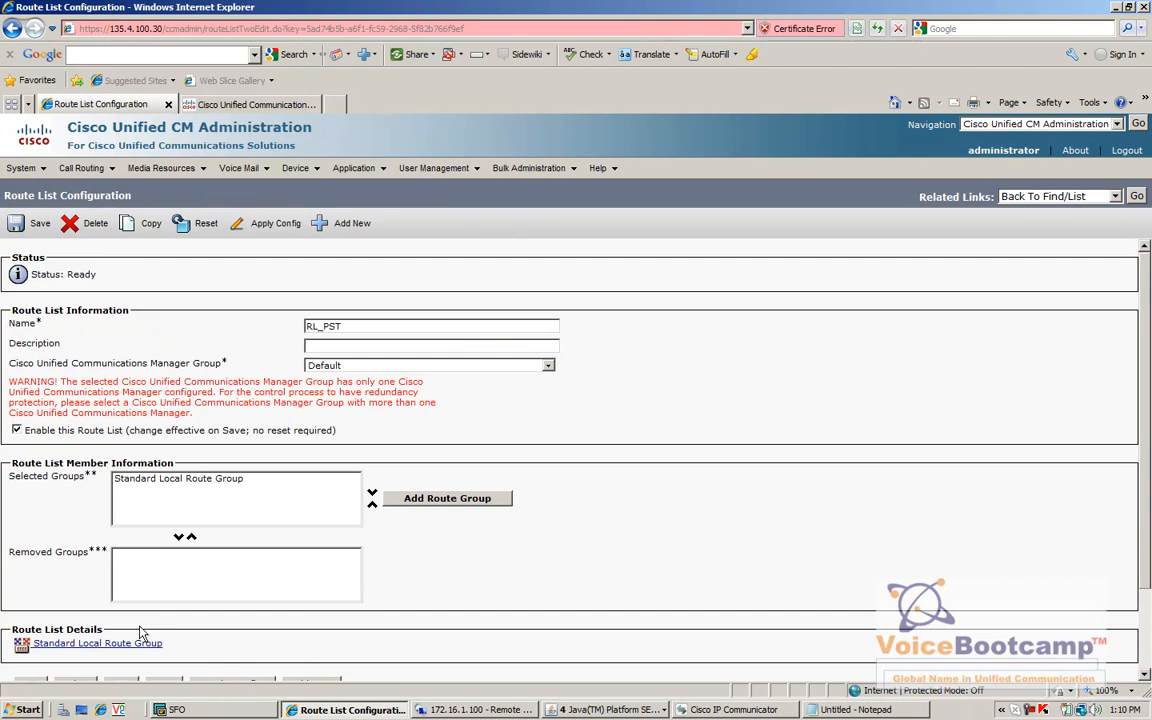
pyautogui.scroll(-1, 77, 645)
pyautogui.click(77, 580)
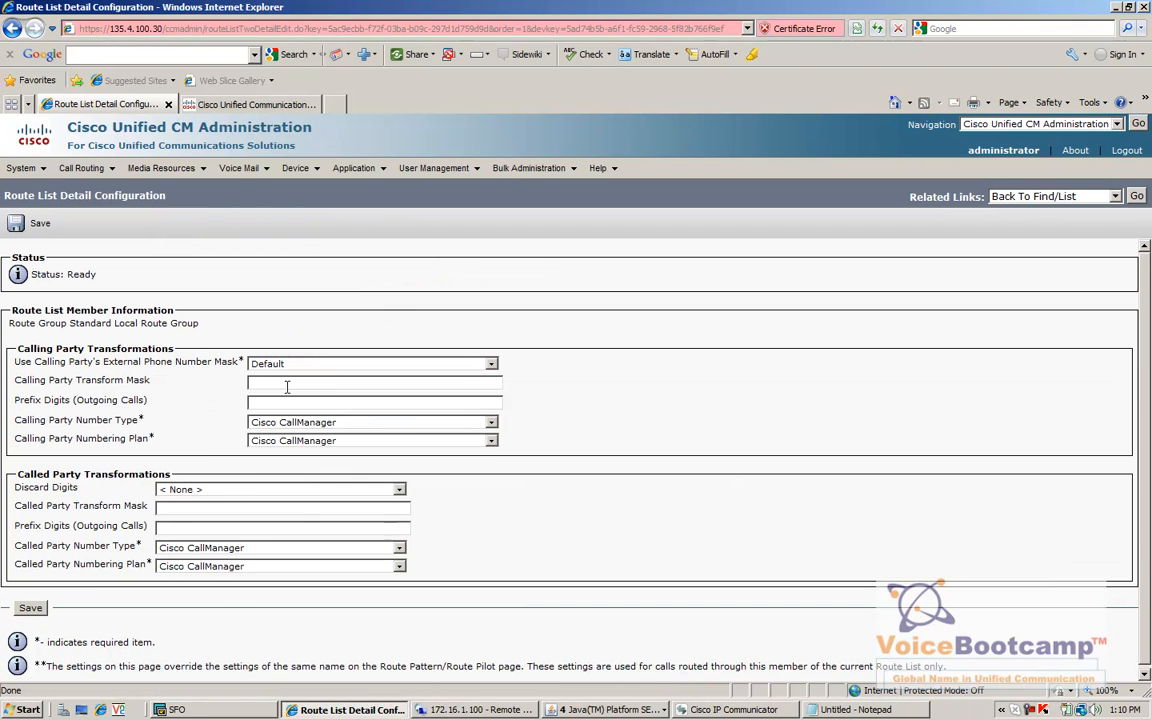
pyautogui.click(1137, 199)
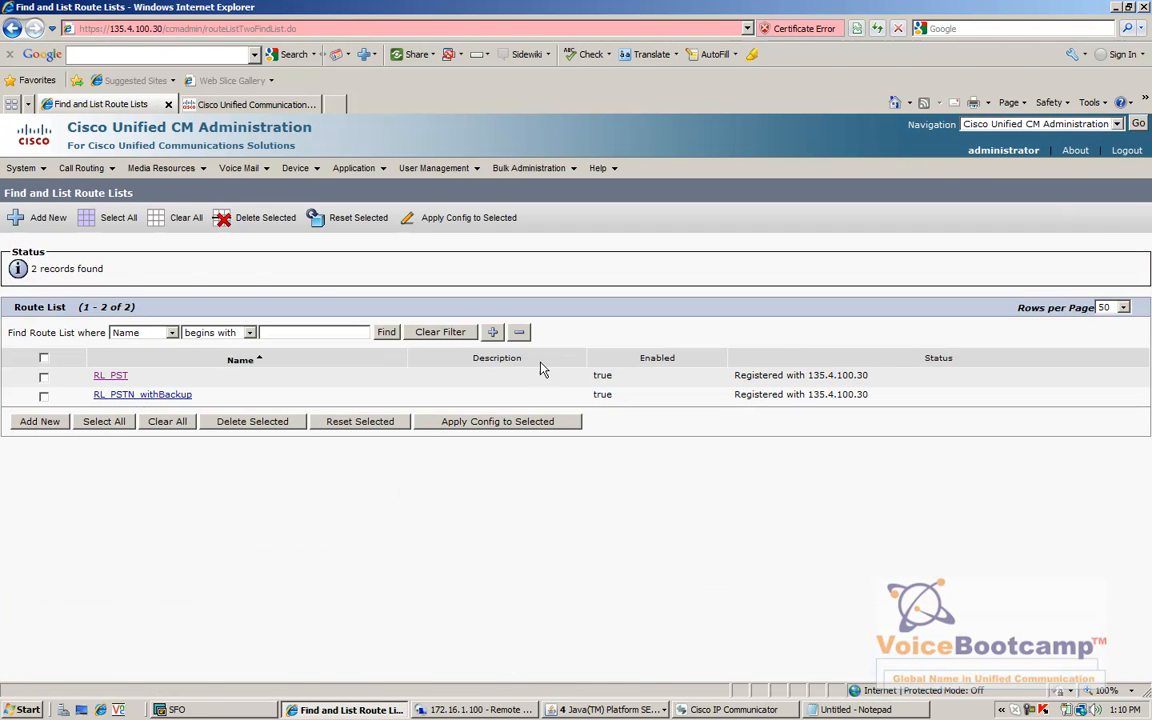
# Step: Remove the called party transform mask from the Standard Local Route Group member of RL_PSTN_withBackup and save it
pyautogui.click(160, 395)
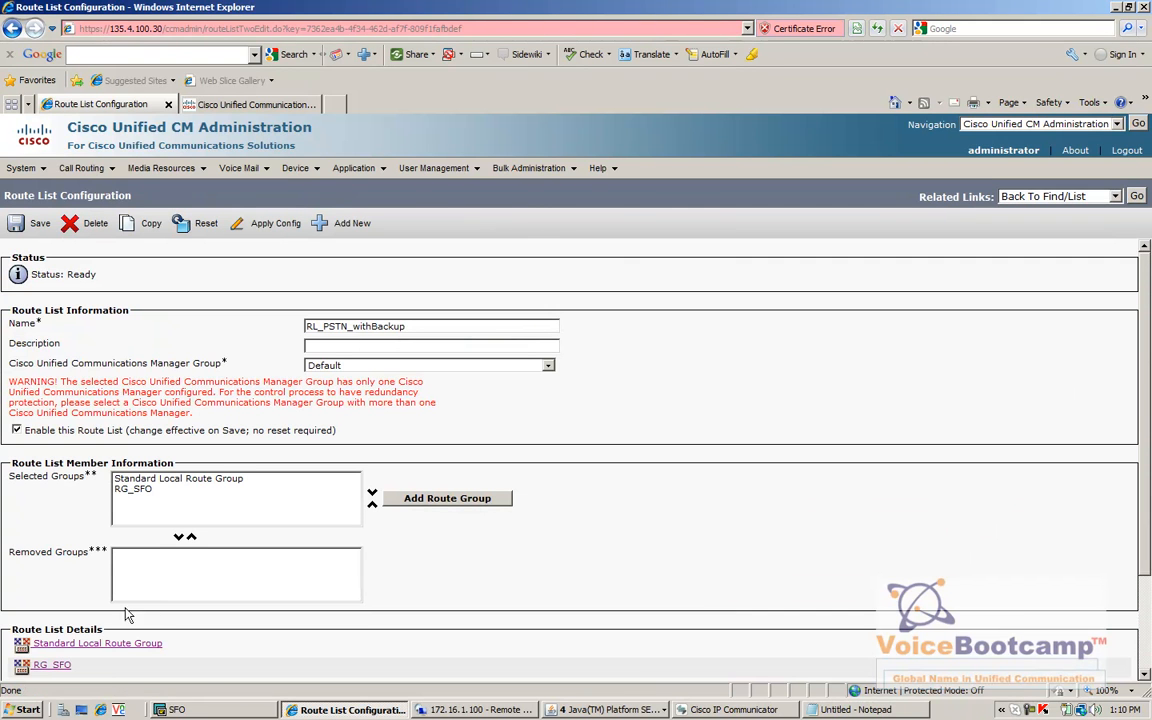
pyautogui.click(168, 640)
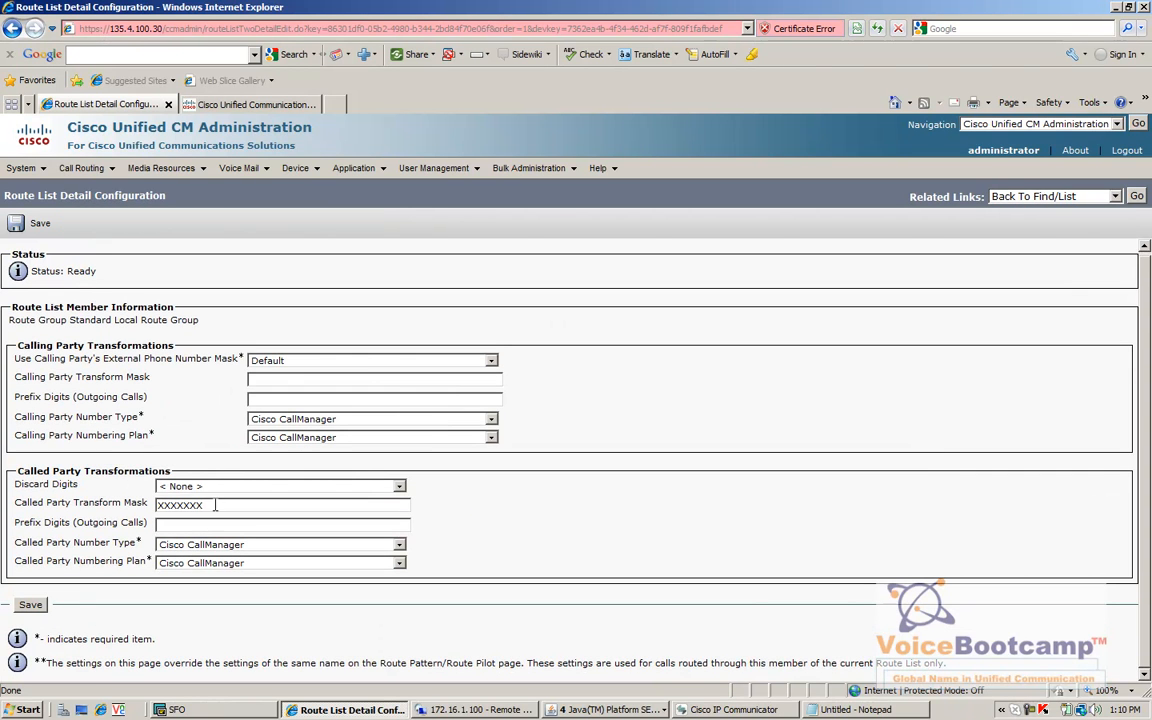
pyautogui.moveTo(215, 505); pyautogui.dragTo(88, 512)
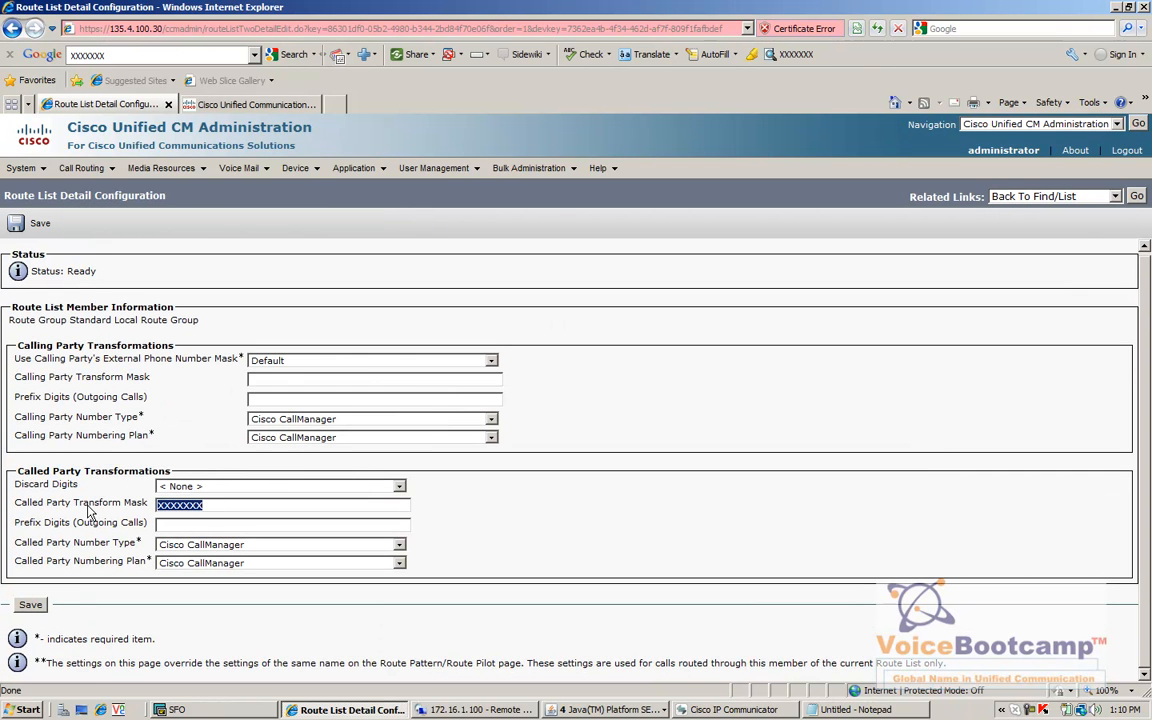
pyautogui.press('Delete')
pyautogui.click(28, 604)
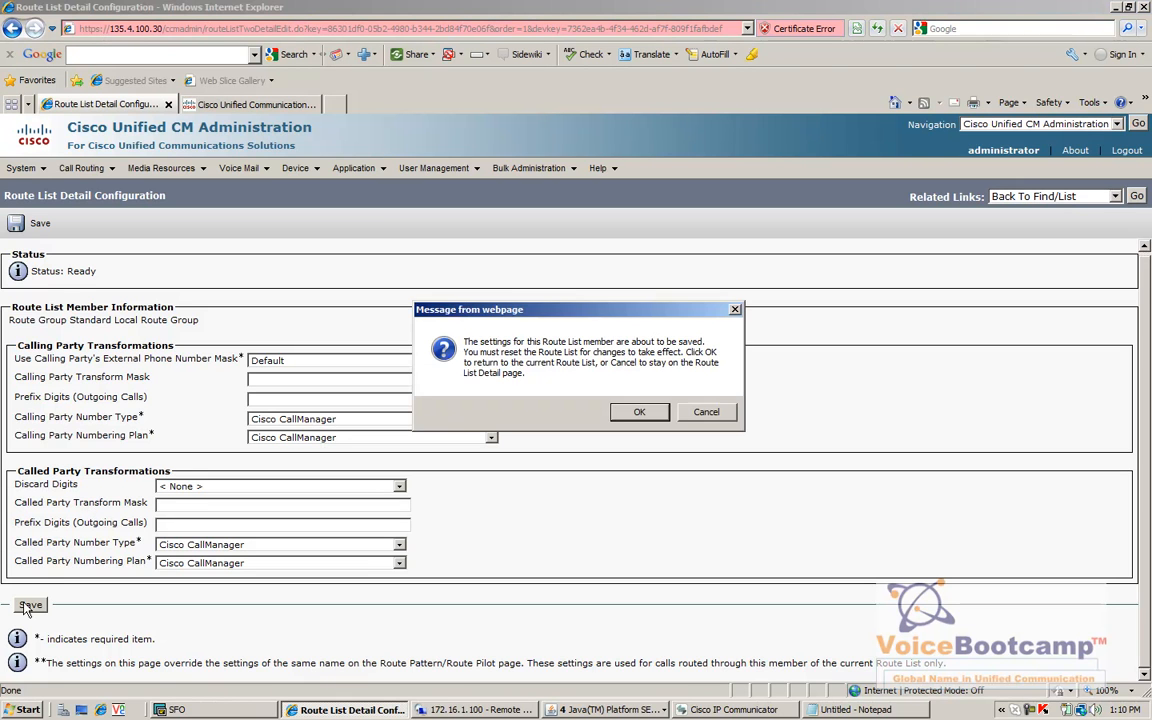
pyautogui.click(636, 414)
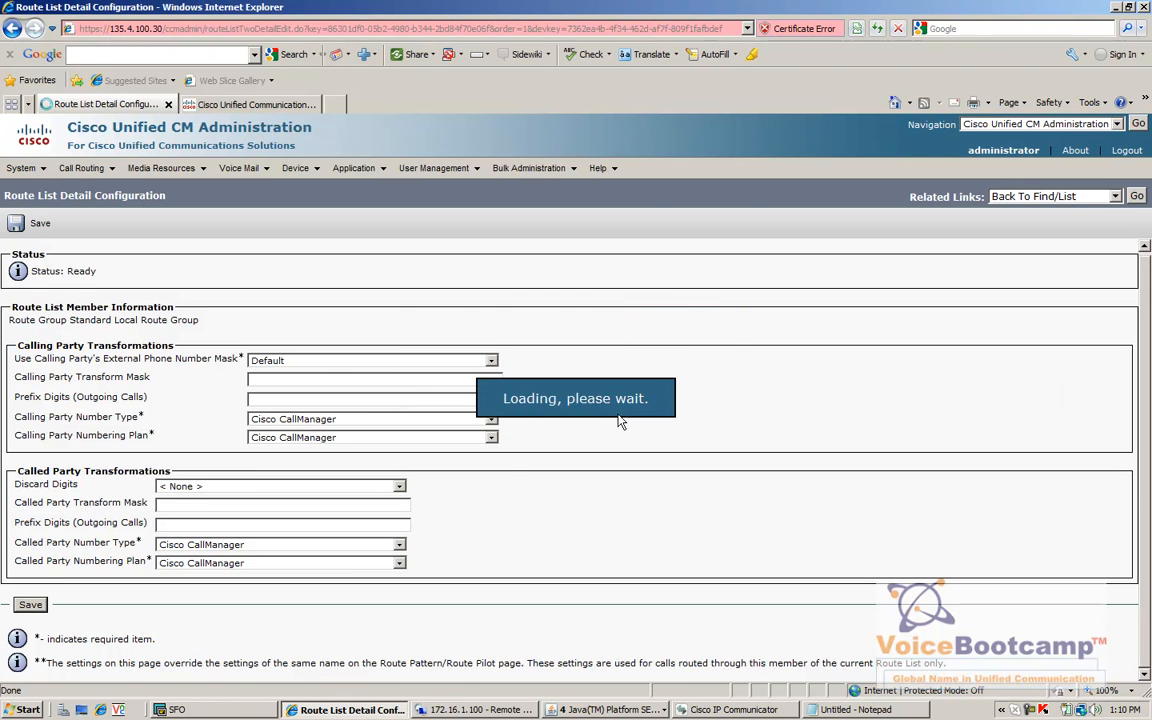